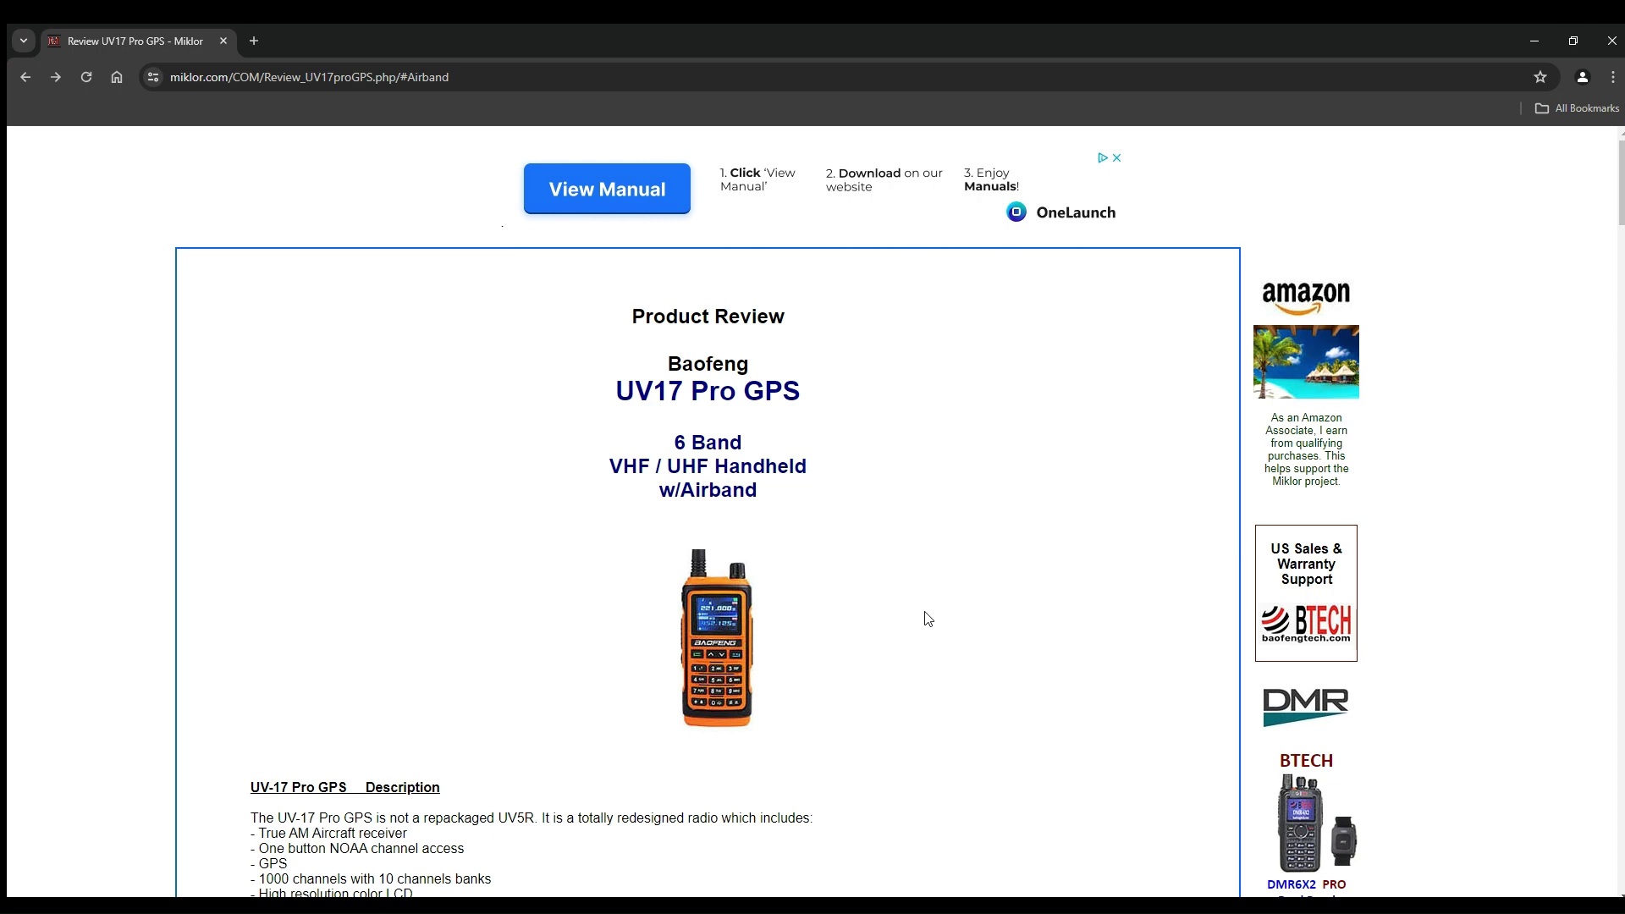
Scroll the review past the specs to the Airband Frequency / Programming section and its MOD124 note.
{"action": "scroll", "coordinate": [927, 606], "scroll_direction": "down", "scroll_amount": 2}
{"action": "scroll", "coordinate": [925, 606], "scroll_direction": "up", "scroll_amount": 2}
{"action": "scroll", "coordinate": [865, 509], "scroll_direction": "down", "scroll_amount": 4}
{"action": "scroll", "coordinate": [867, 510], "scroll_direction": "down", "scroll_amount": 2}
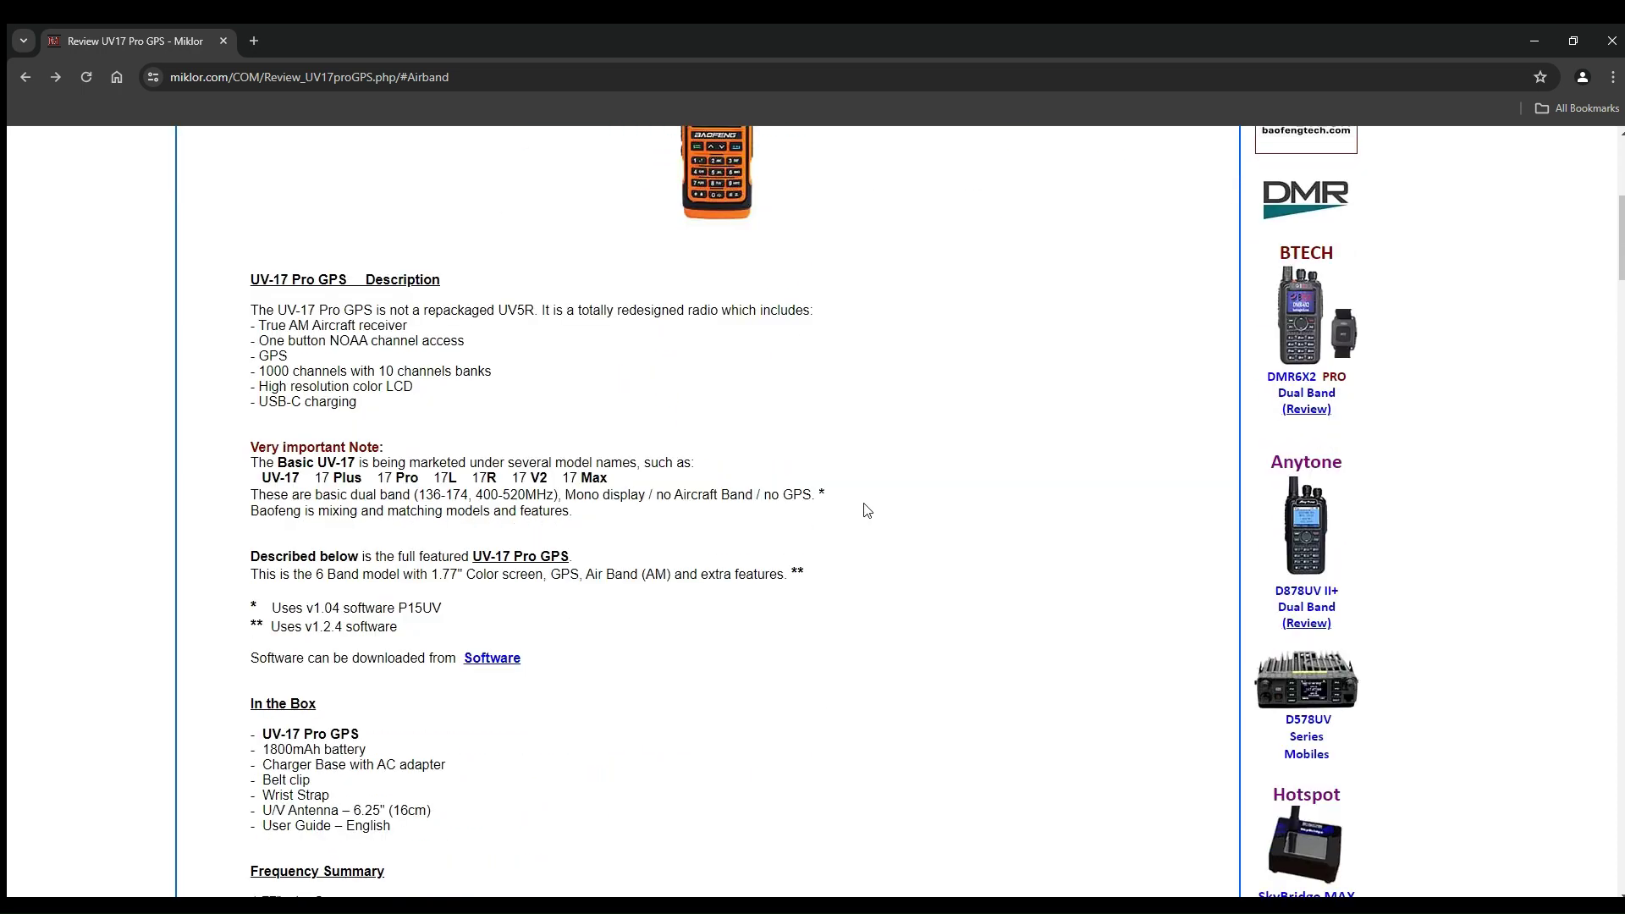
{"action": "scroll", "coordinate": [867, 510], "scroll_direction": "down", "scroll_amount": 10}
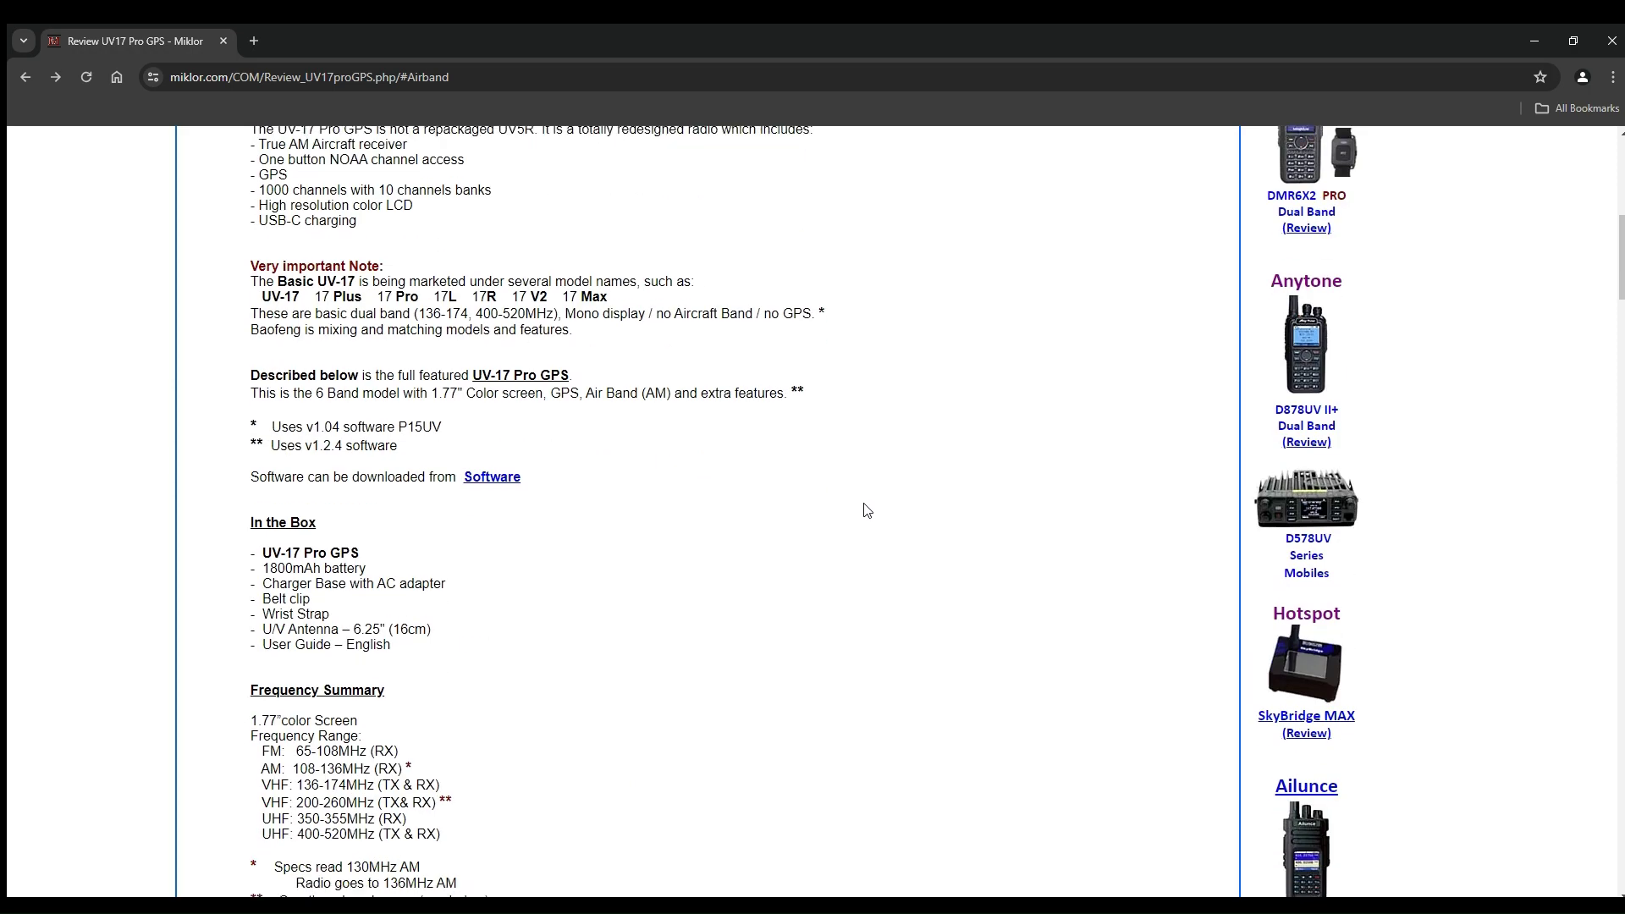
{"action": "scroll", "coordinate": [868, 511], "scroll_direction": "down", "scroll_amount": 12}
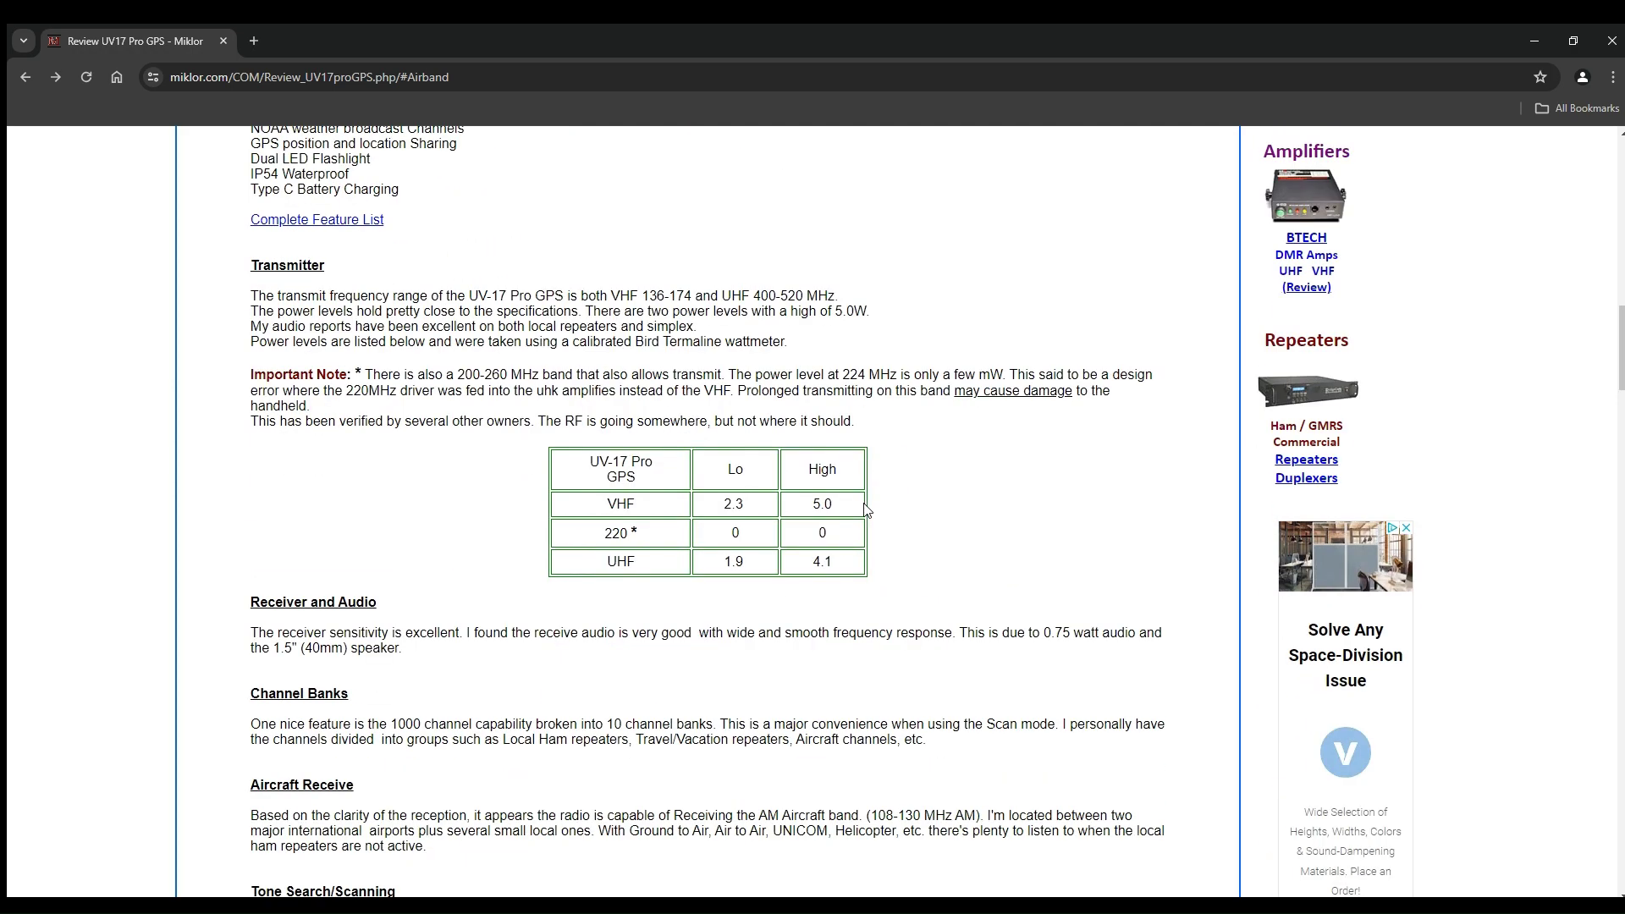
{"action": "scroll", "coordinate": [864, 511], "scroll_direction": "down", "scroll_amount": 14}
{"action": "scroll", "coordinate": [864, 512], "scroll_direction": "down", "scroll_amount": 2}
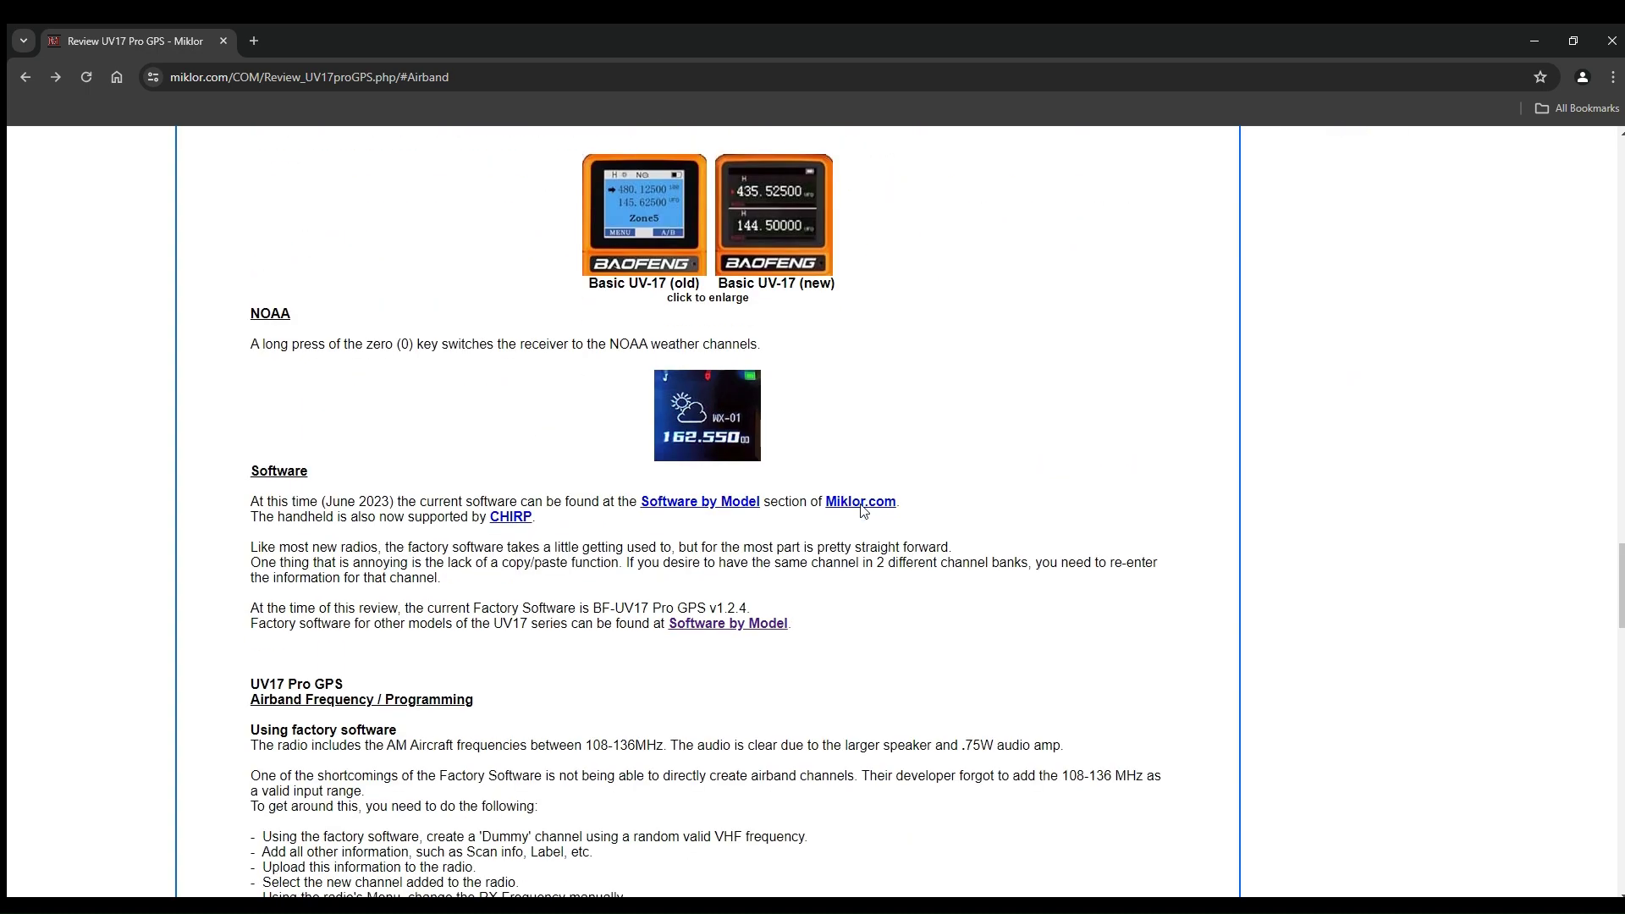
{"action": "scroll", "coordinate": [864, 513], "scroll_direction": "down", "scroll_amount": 6}
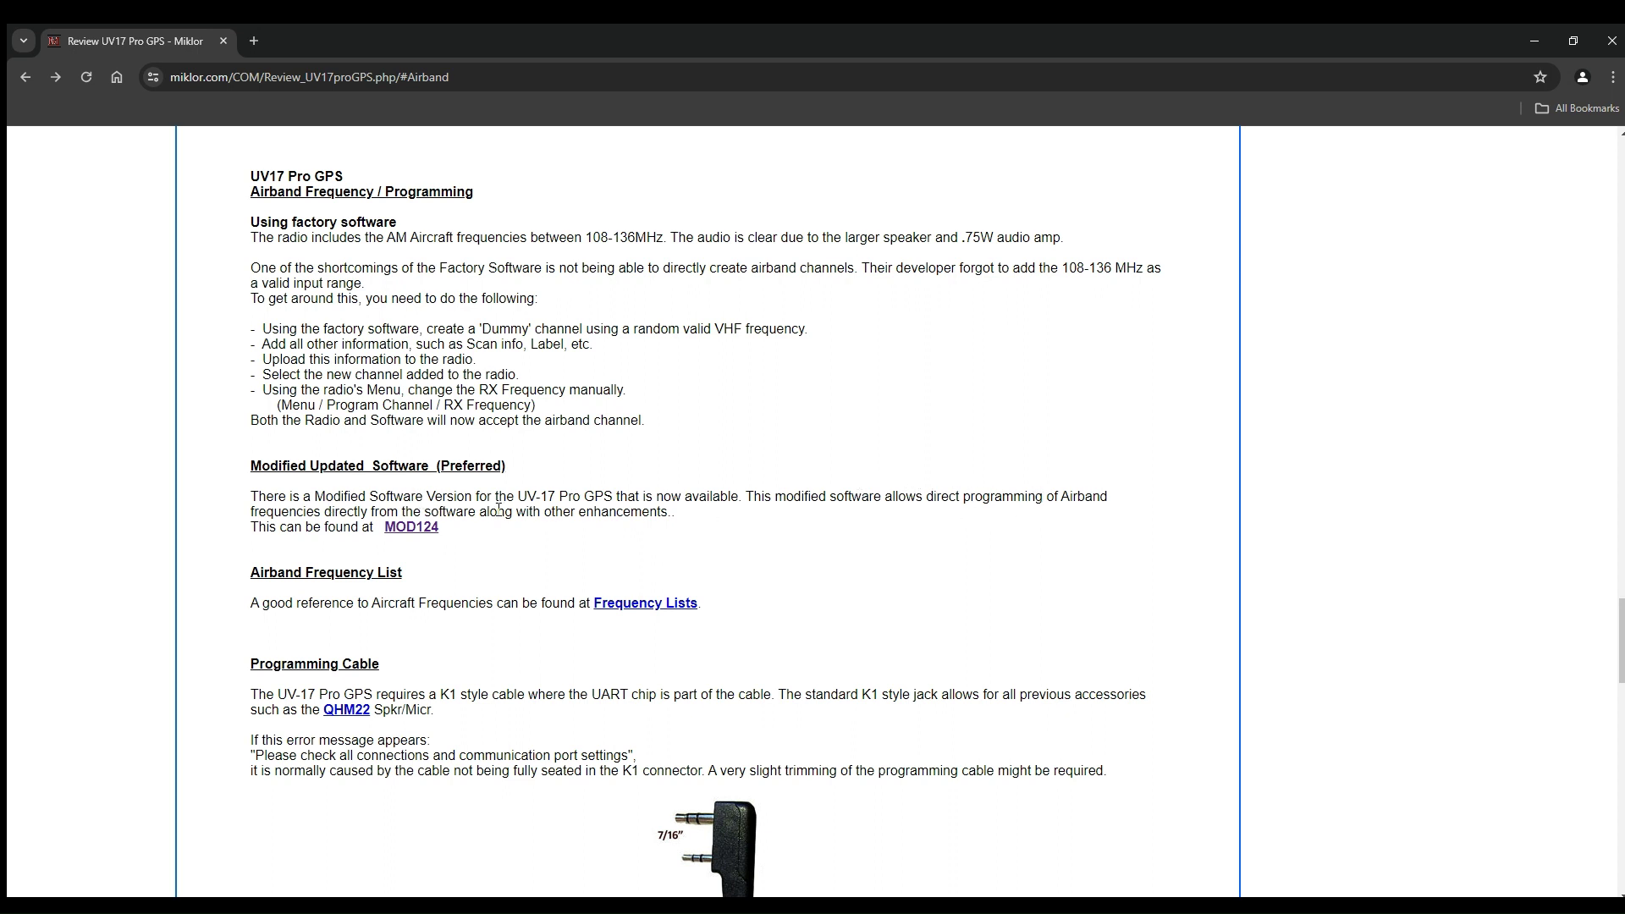
Open the MOD124 page and scroll to 'Loading the Modified software' with the v1.2.5 .zip link.
{"action": "left_click", "coordinate": [407, 529]}
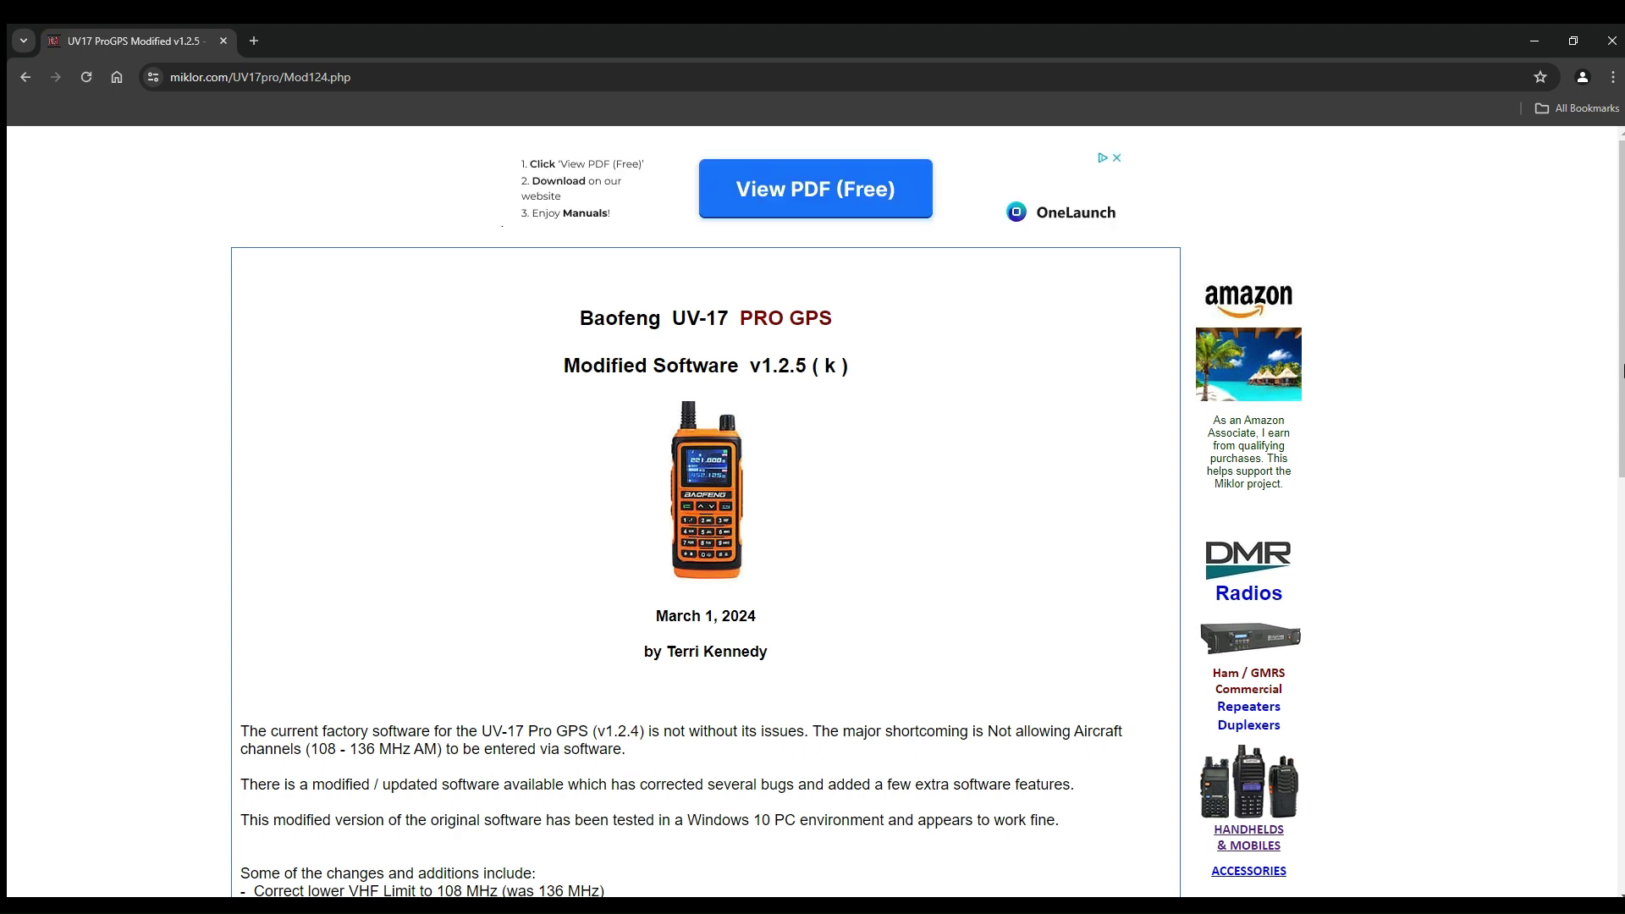
{"action": "left_click_drag", "start_coordinate": [1620, 329], "coordinate": [1619, 373]}
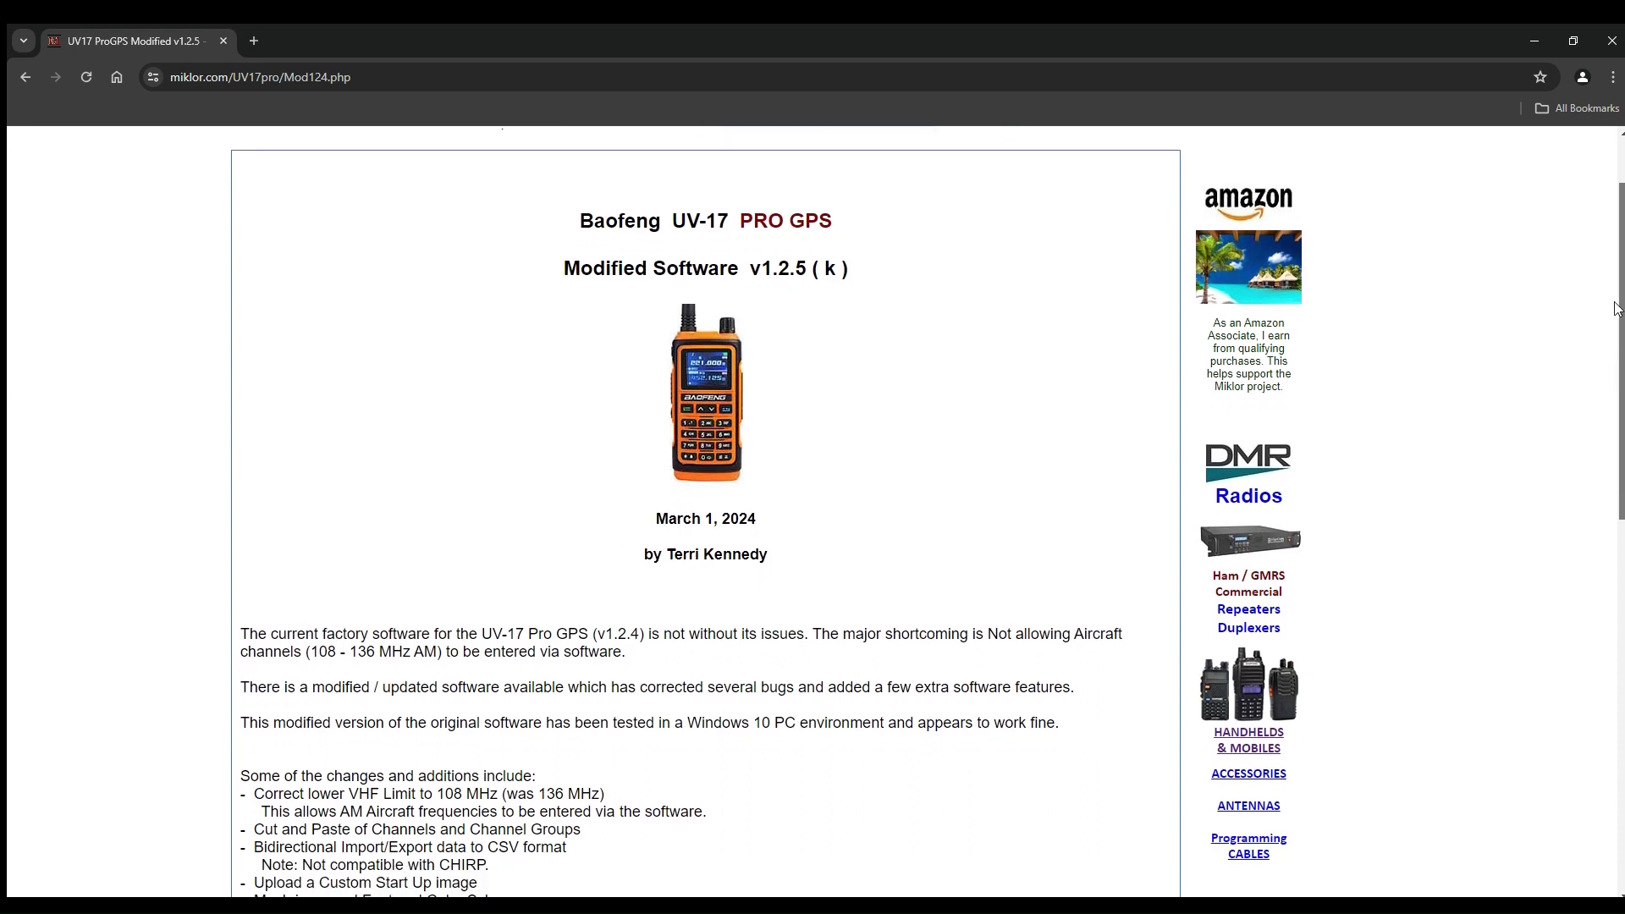
{"action": "left_click_drag", "start_coordinate": [1616, 301], "coordinate": [1620, 371]}
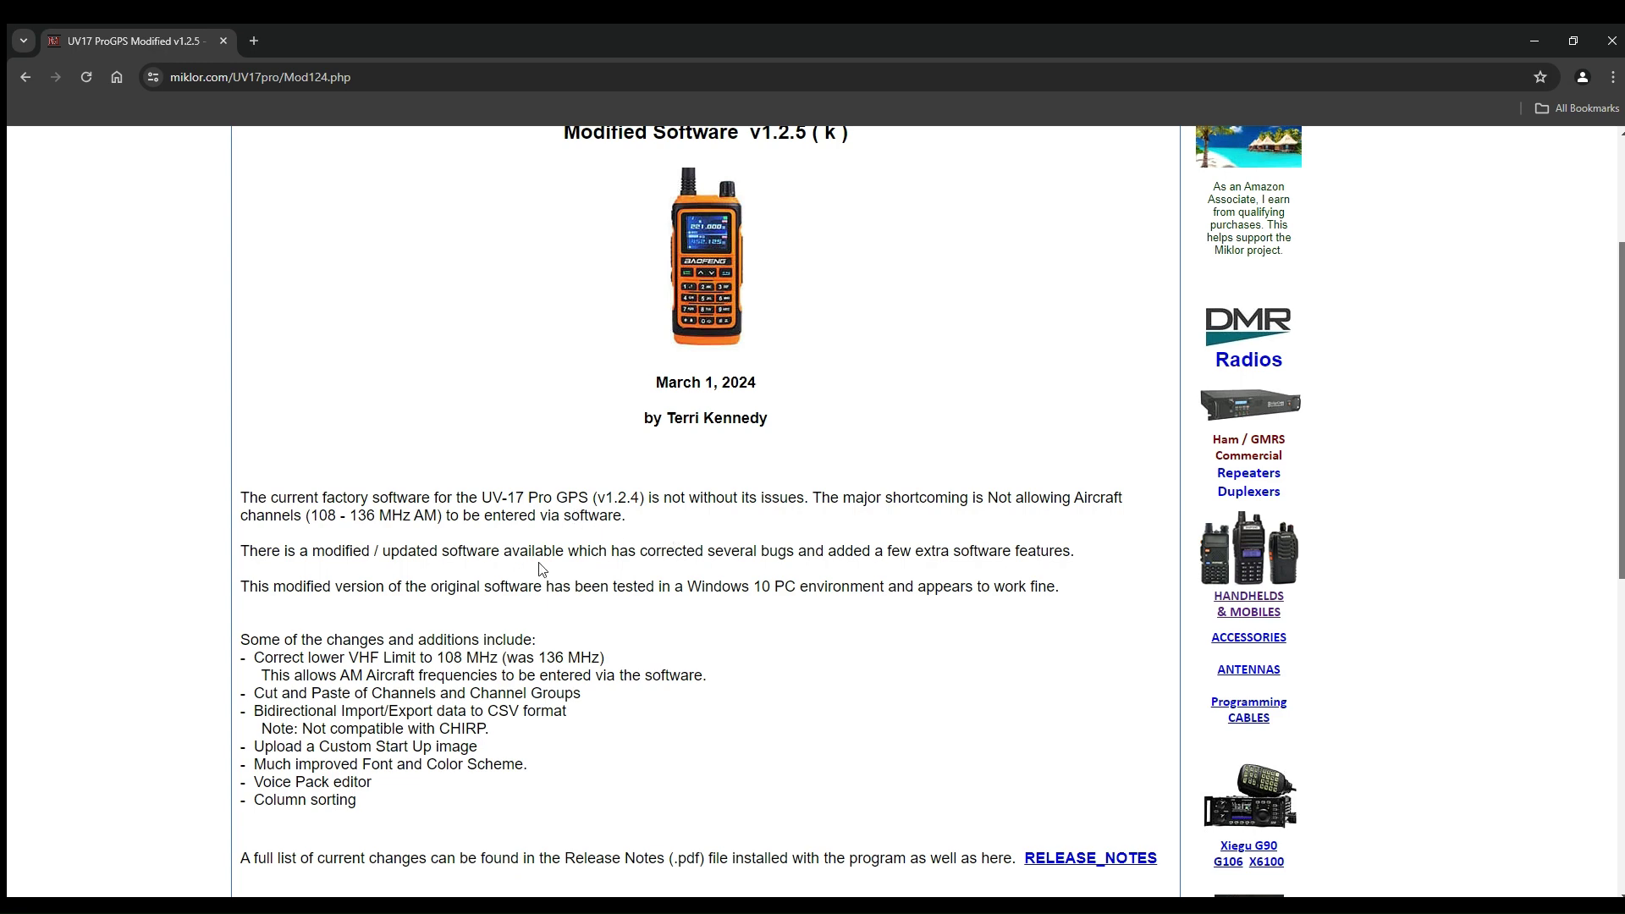
{"action": "left_click_drag", "start_coordinate": [1621, 476], "coordinate": [1622, 769]}
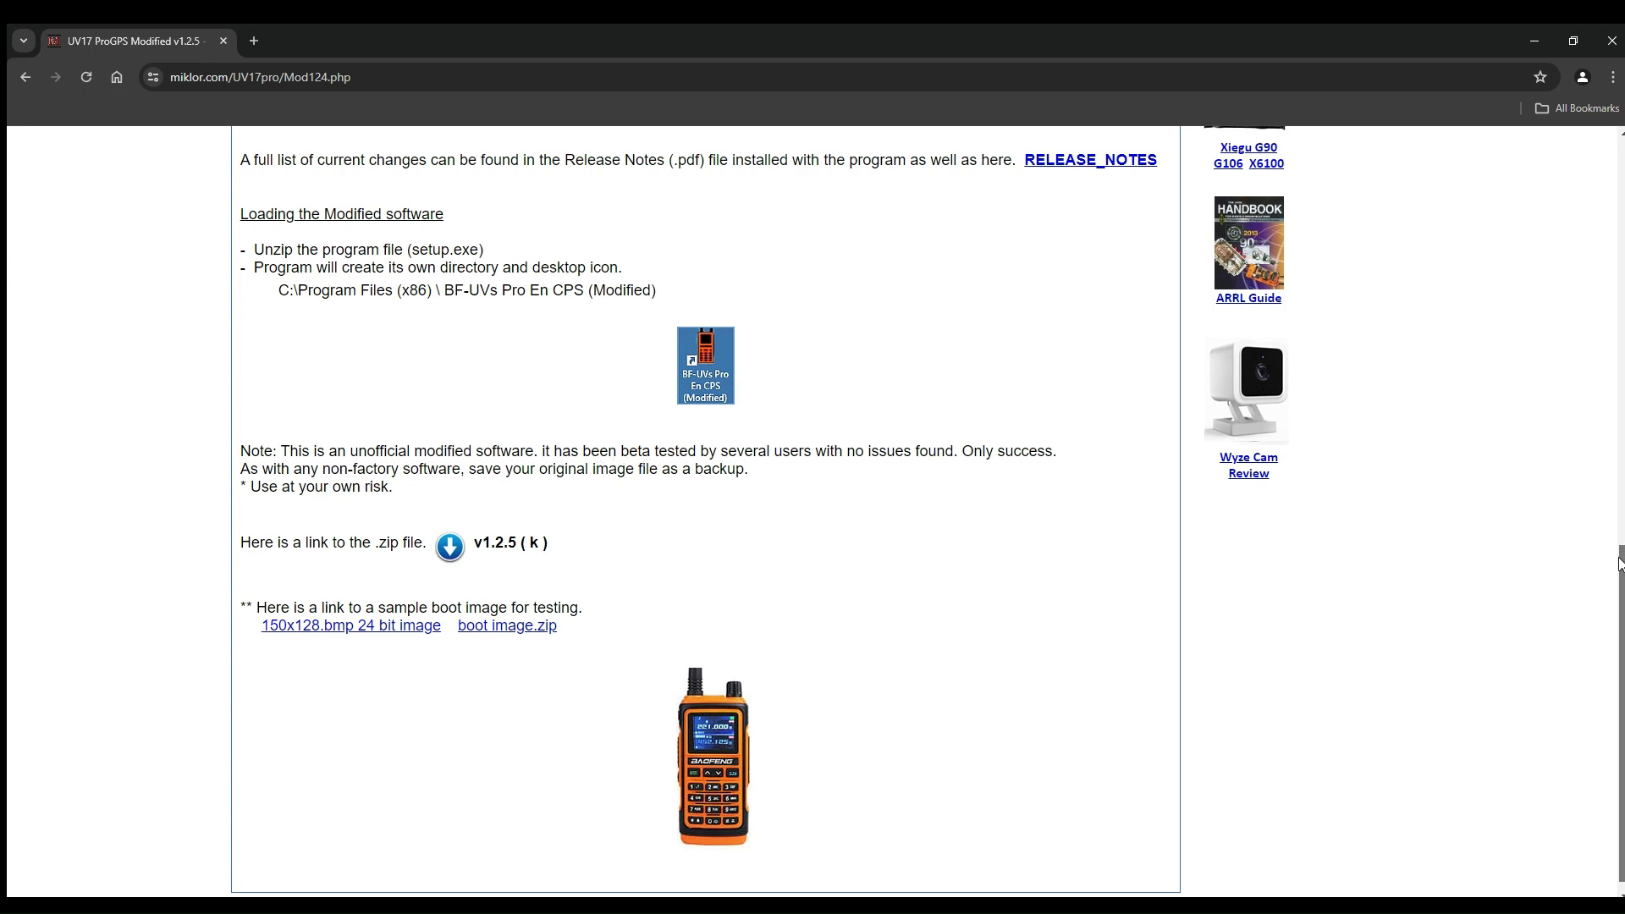
Nudge the download page down slightly before returning to the CPS Zone 1 channel list.
{"action": "left_click_drag", "start_coordinate": [1619, 563], "coordinate": [1620, 573]}
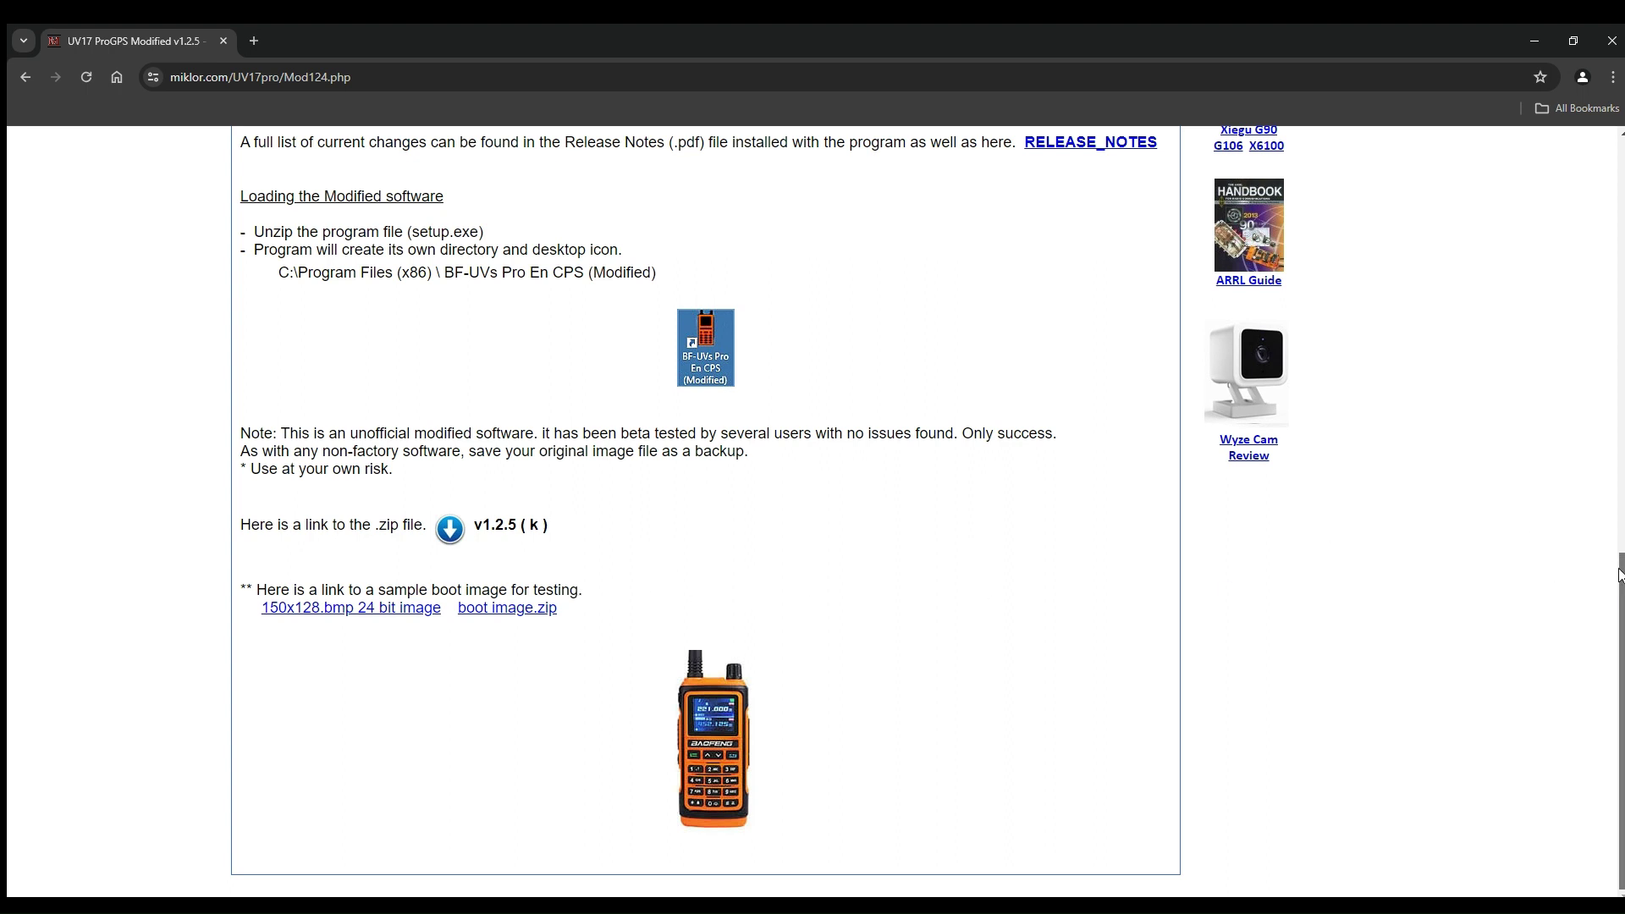
{"action": "left_click_drag", "start_coordinate": [1619, 574], "coordinate": [1619, 584]}
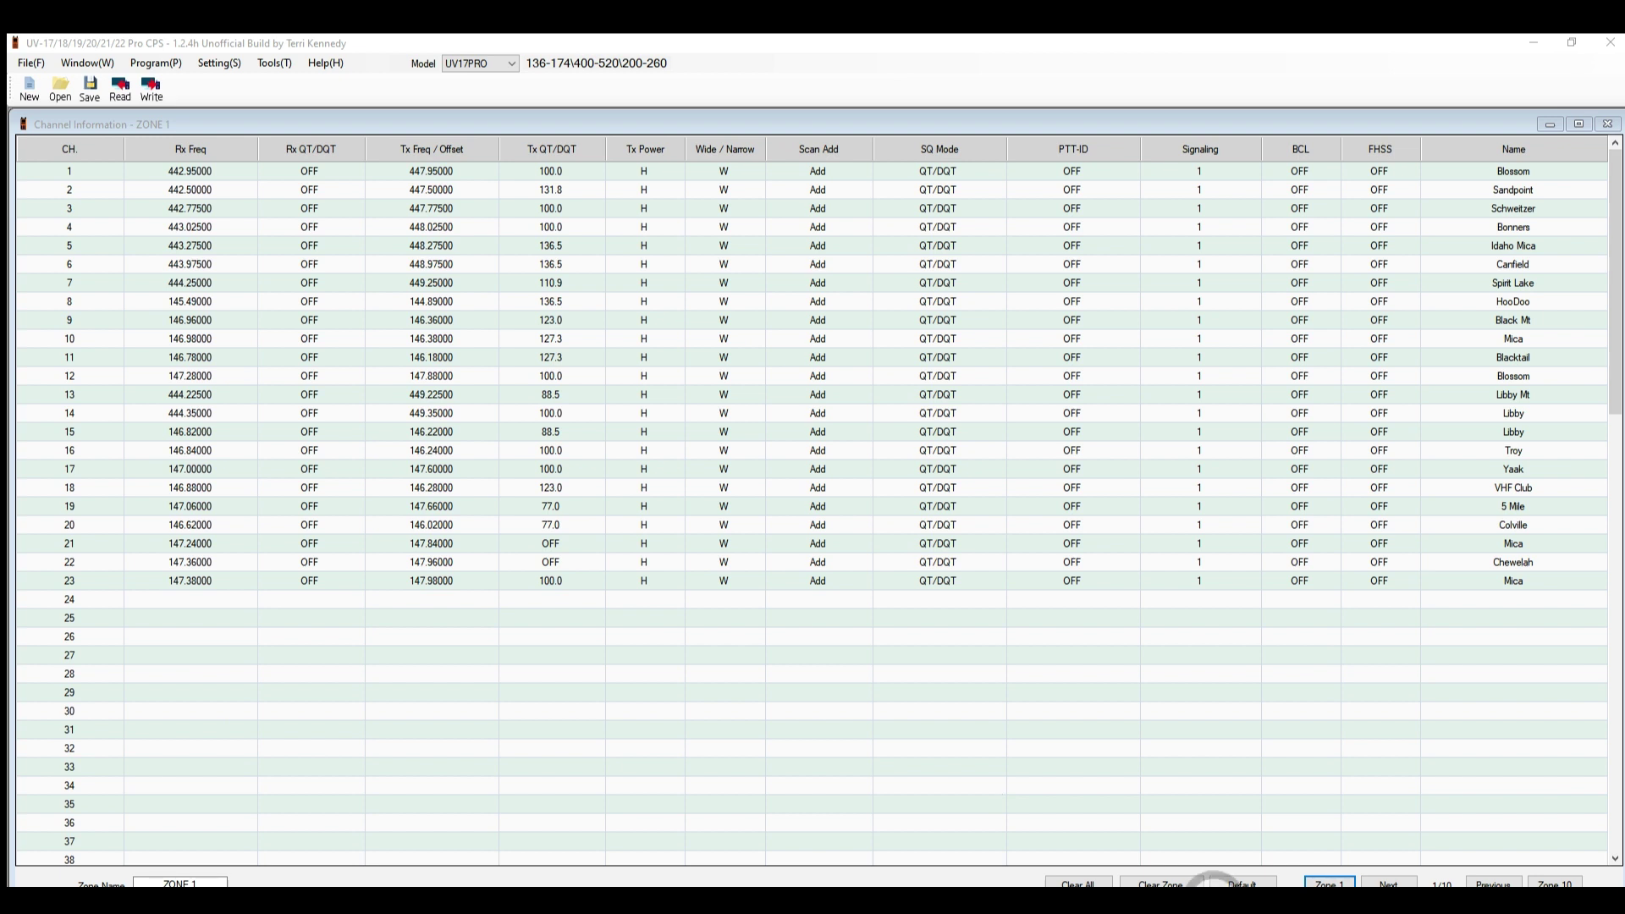
{"action": "left_click", "coordinate": [690, 464]}
{"action": "left_click", "coordinate": [1023, 501]}
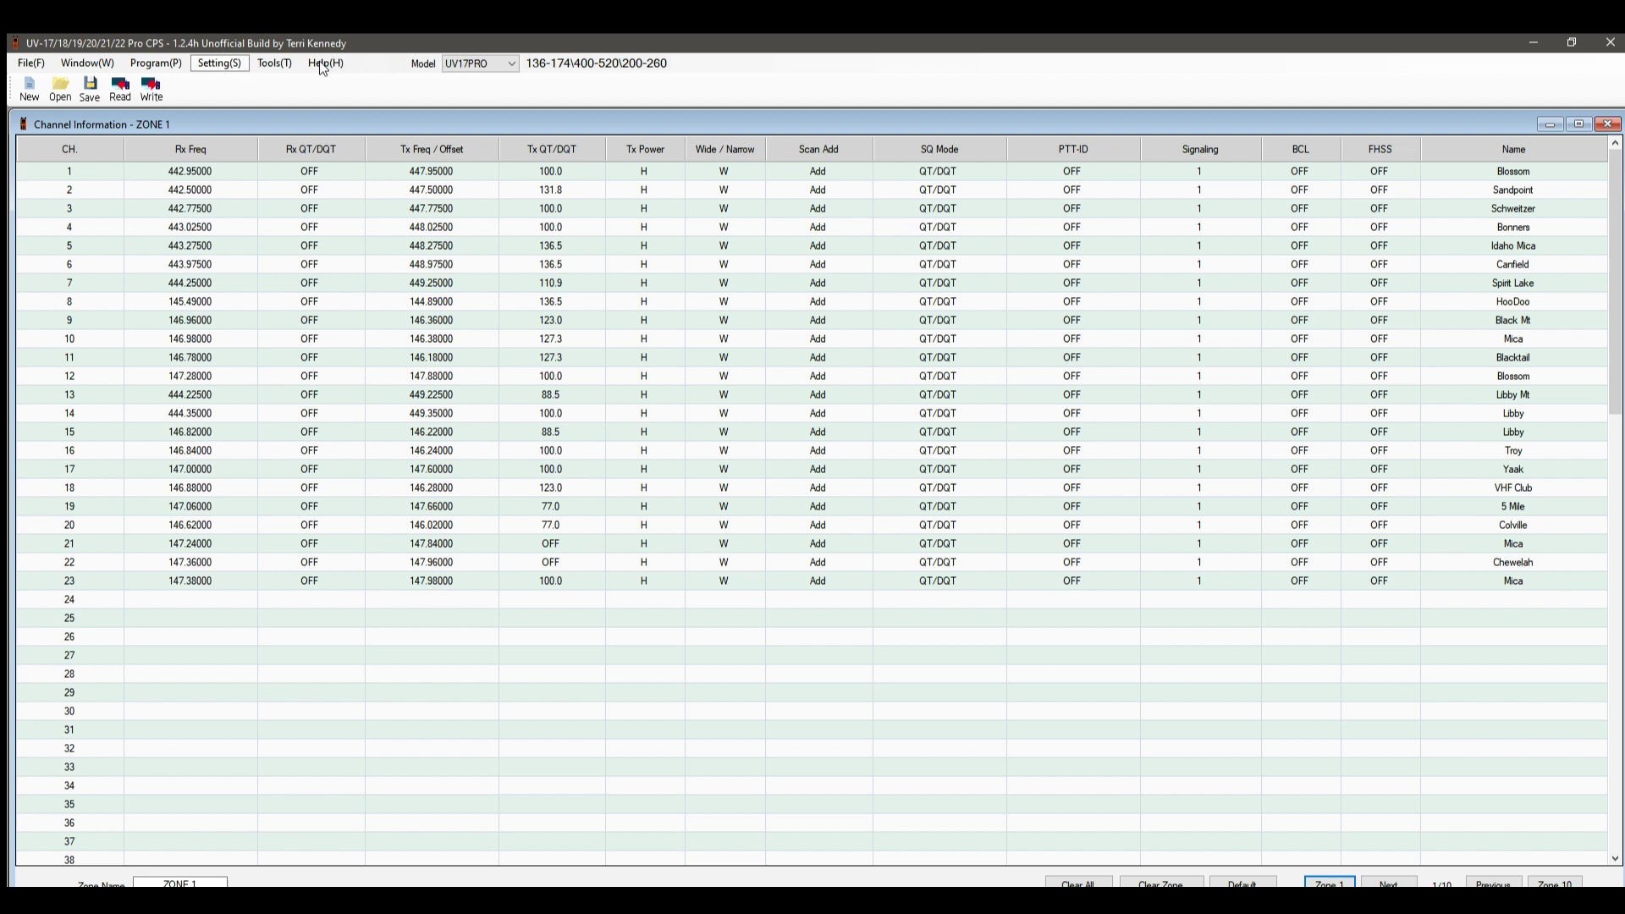
{"action": "left_click", "coordinate": [164, 57]}
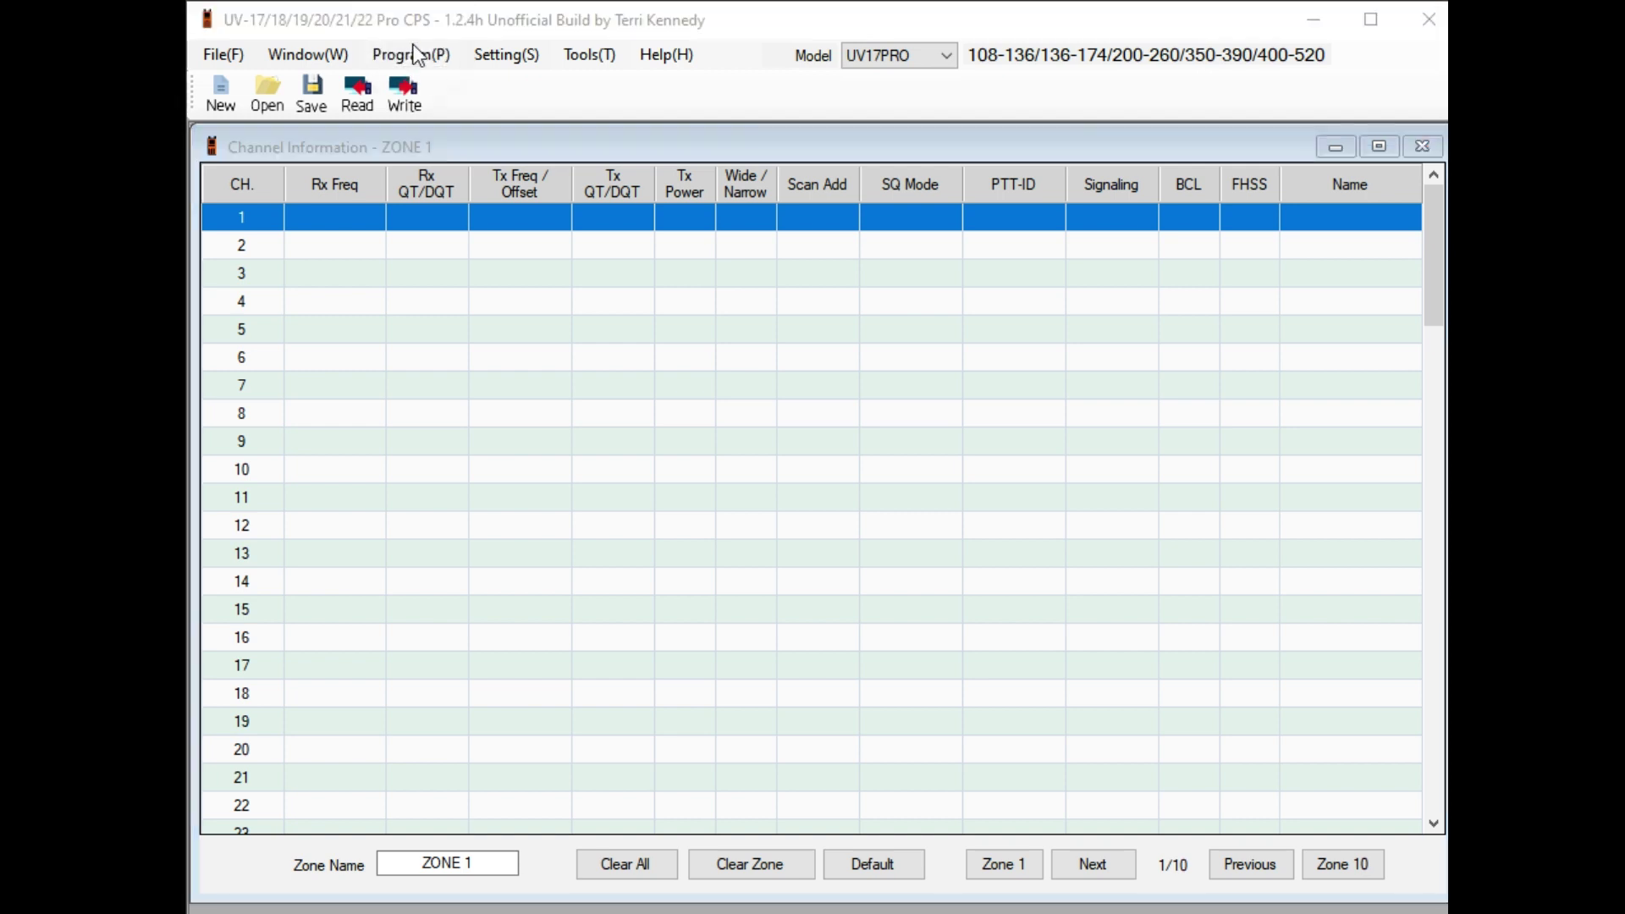
Read the radio's data and check that Zone 1 lists 23 channels, Blossom through Mica at 147.38000.
{"action": "left_click", "coordinate": [660, 506]}
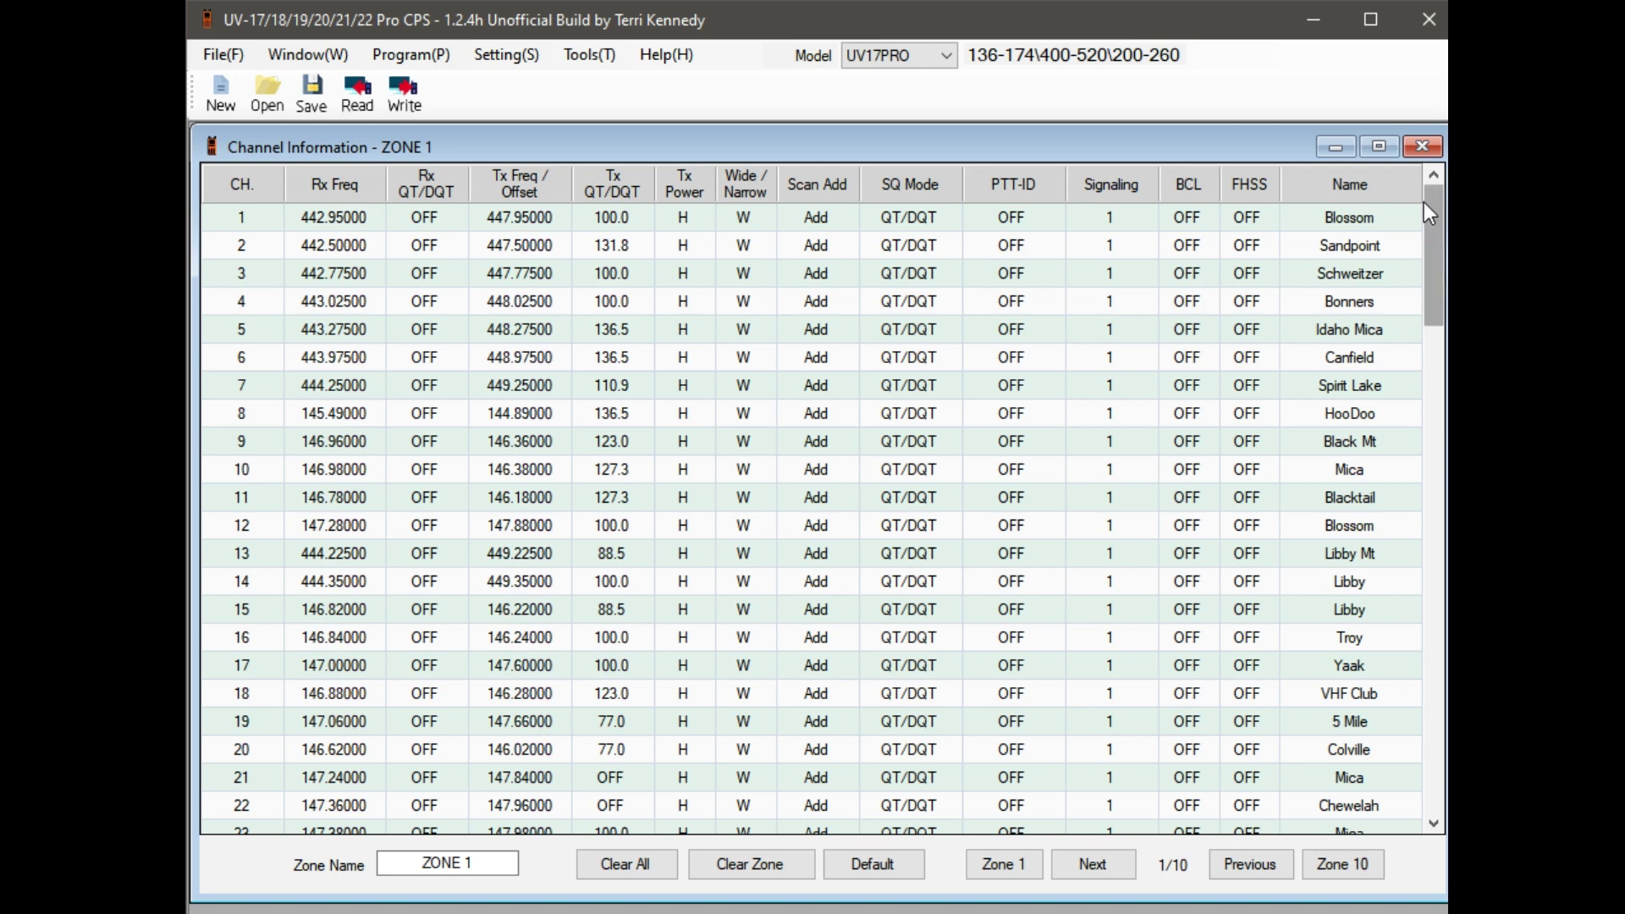
{"action": "mouse_move", "coordinate": [1423, 204]}
{"action": "left_mouse_down"}
{"action": "mouse_move", "coordinate": [1432, 288]}
{"action": "mouse_move", "coordinate": [1414, 195]}
{"action": "left_mouse_up"}
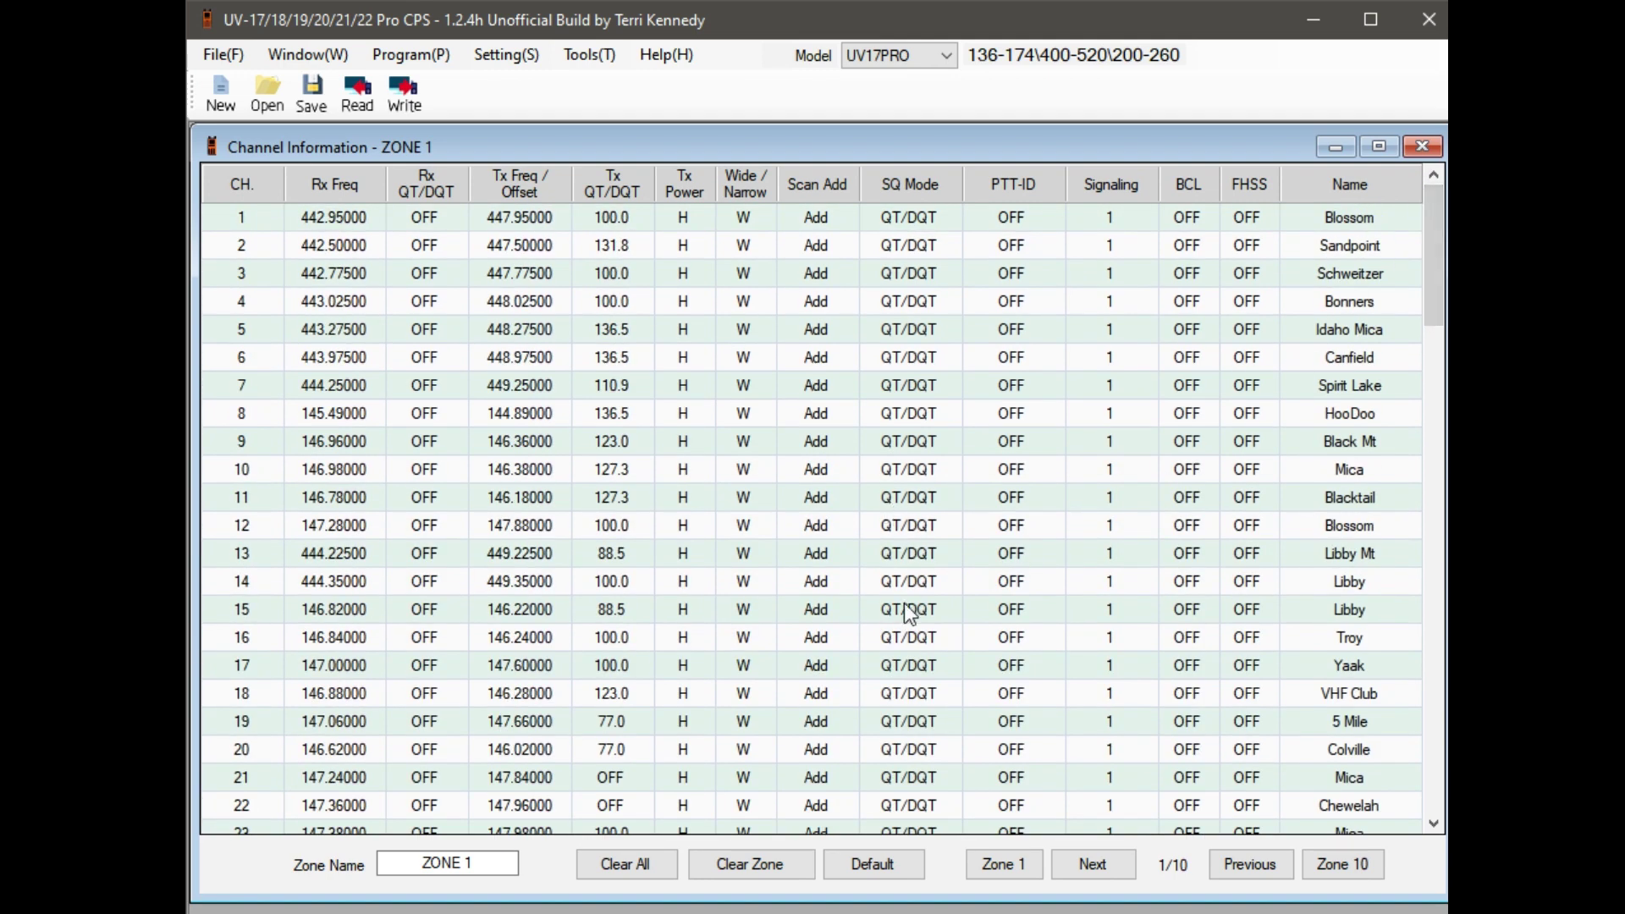
{"action": "left_click", "coordinate": [991, 860]}
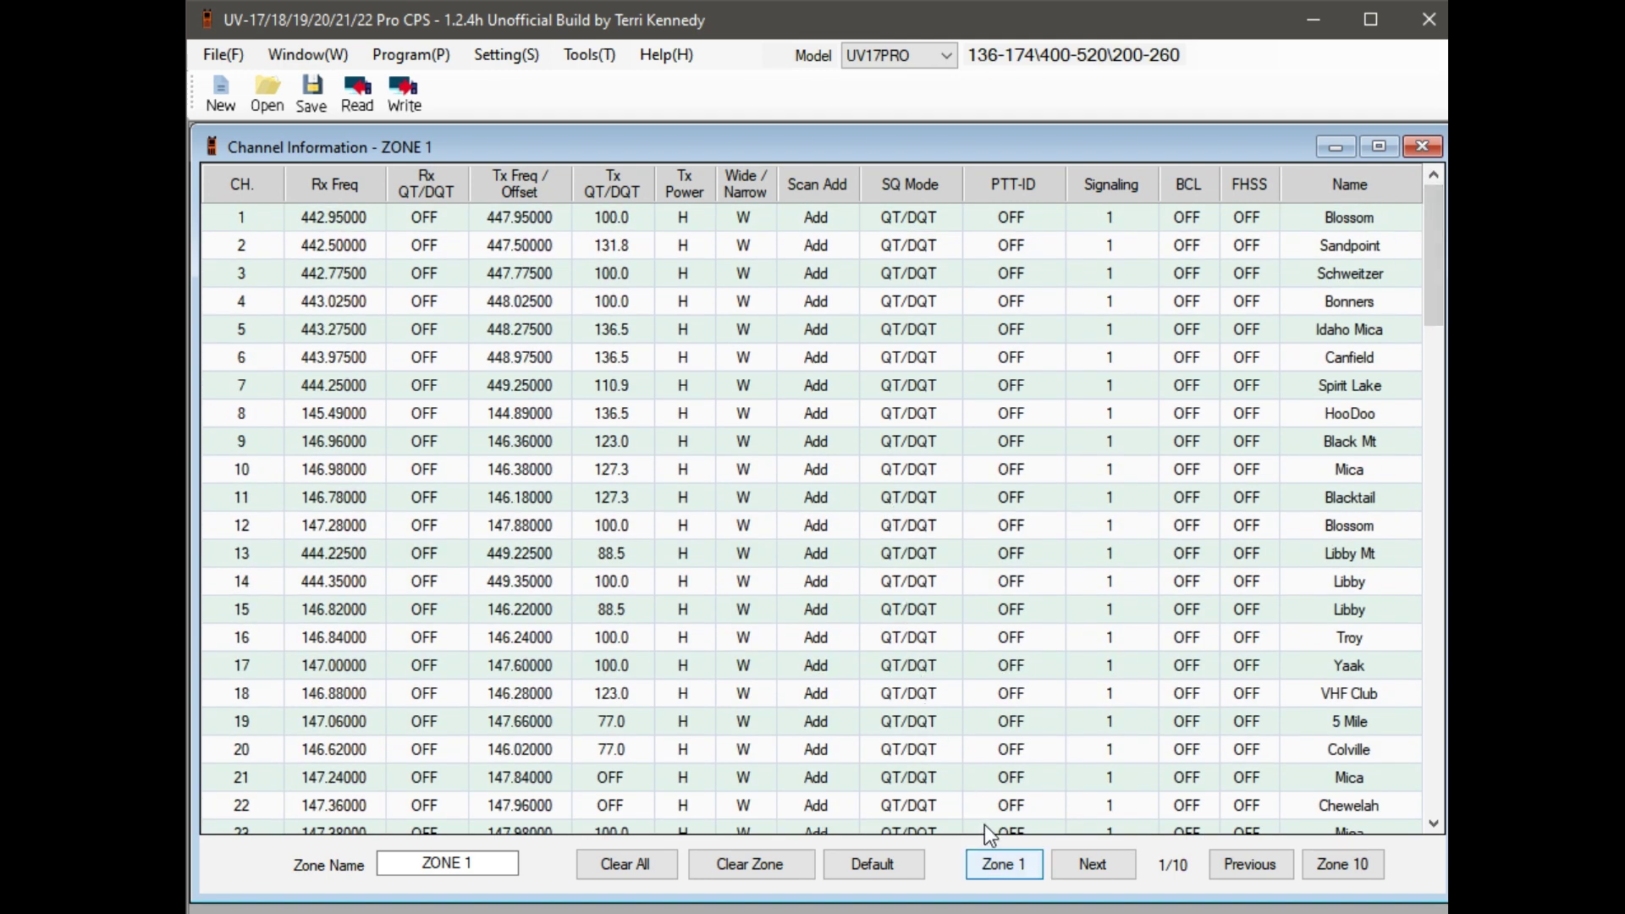
{"action": "left_click", "coordinate": [1092, 864]}
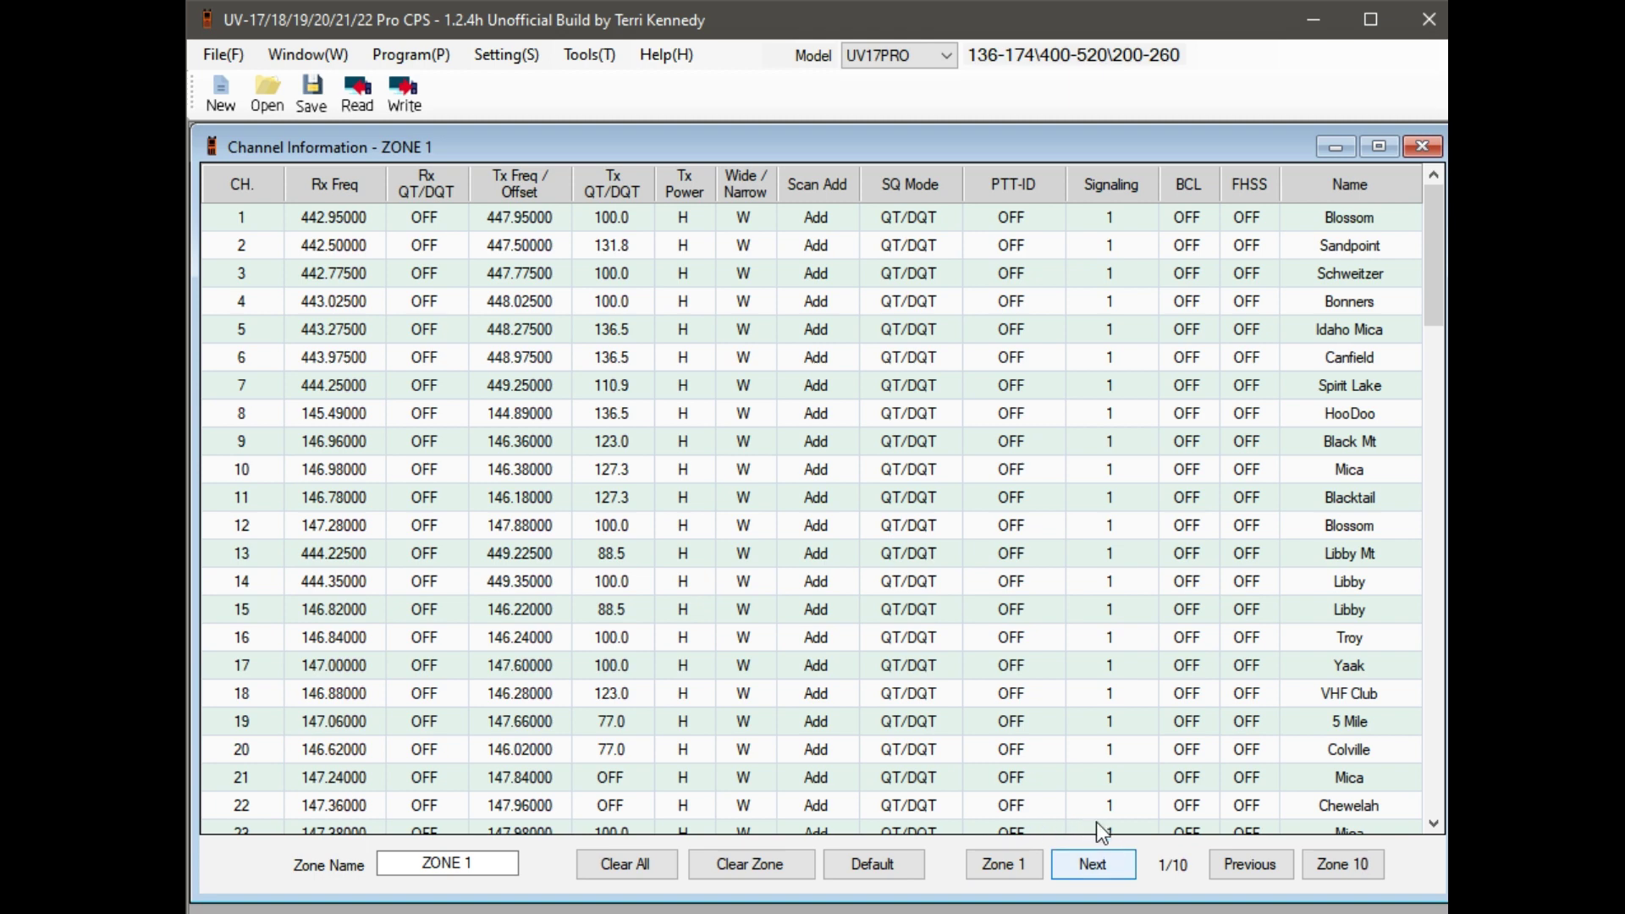
{"action": "left_click", "coordinate": [1005, 863]}
{"action": "left_click", "coordinate": [1092, 864]}
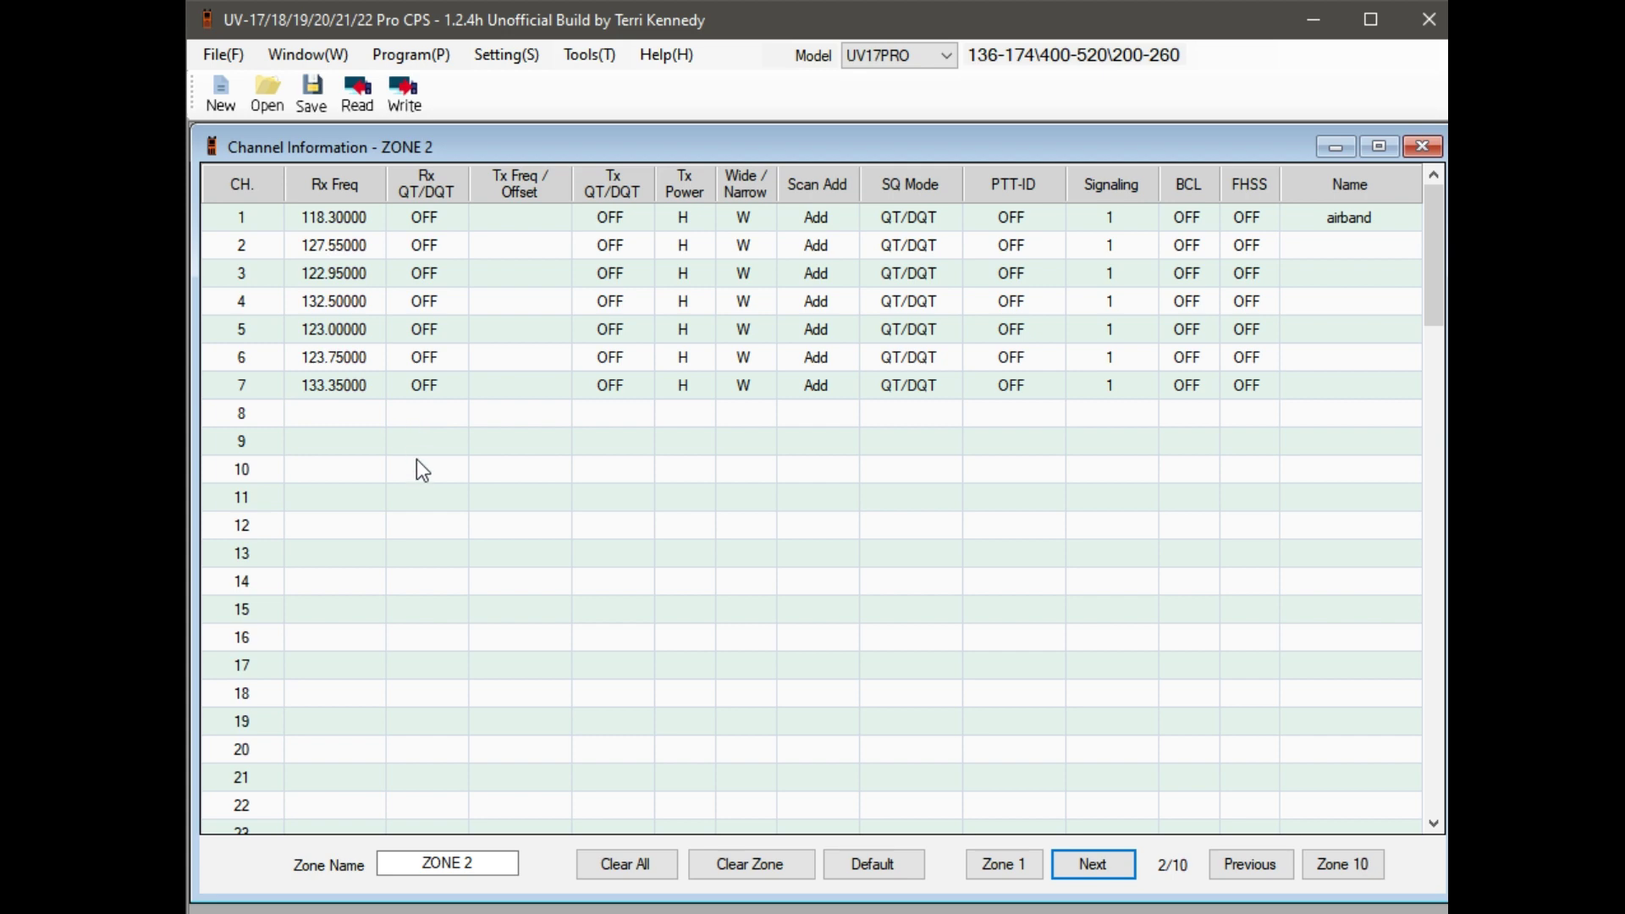
{"action": "left_click", "coordinate": [1086, 854]}
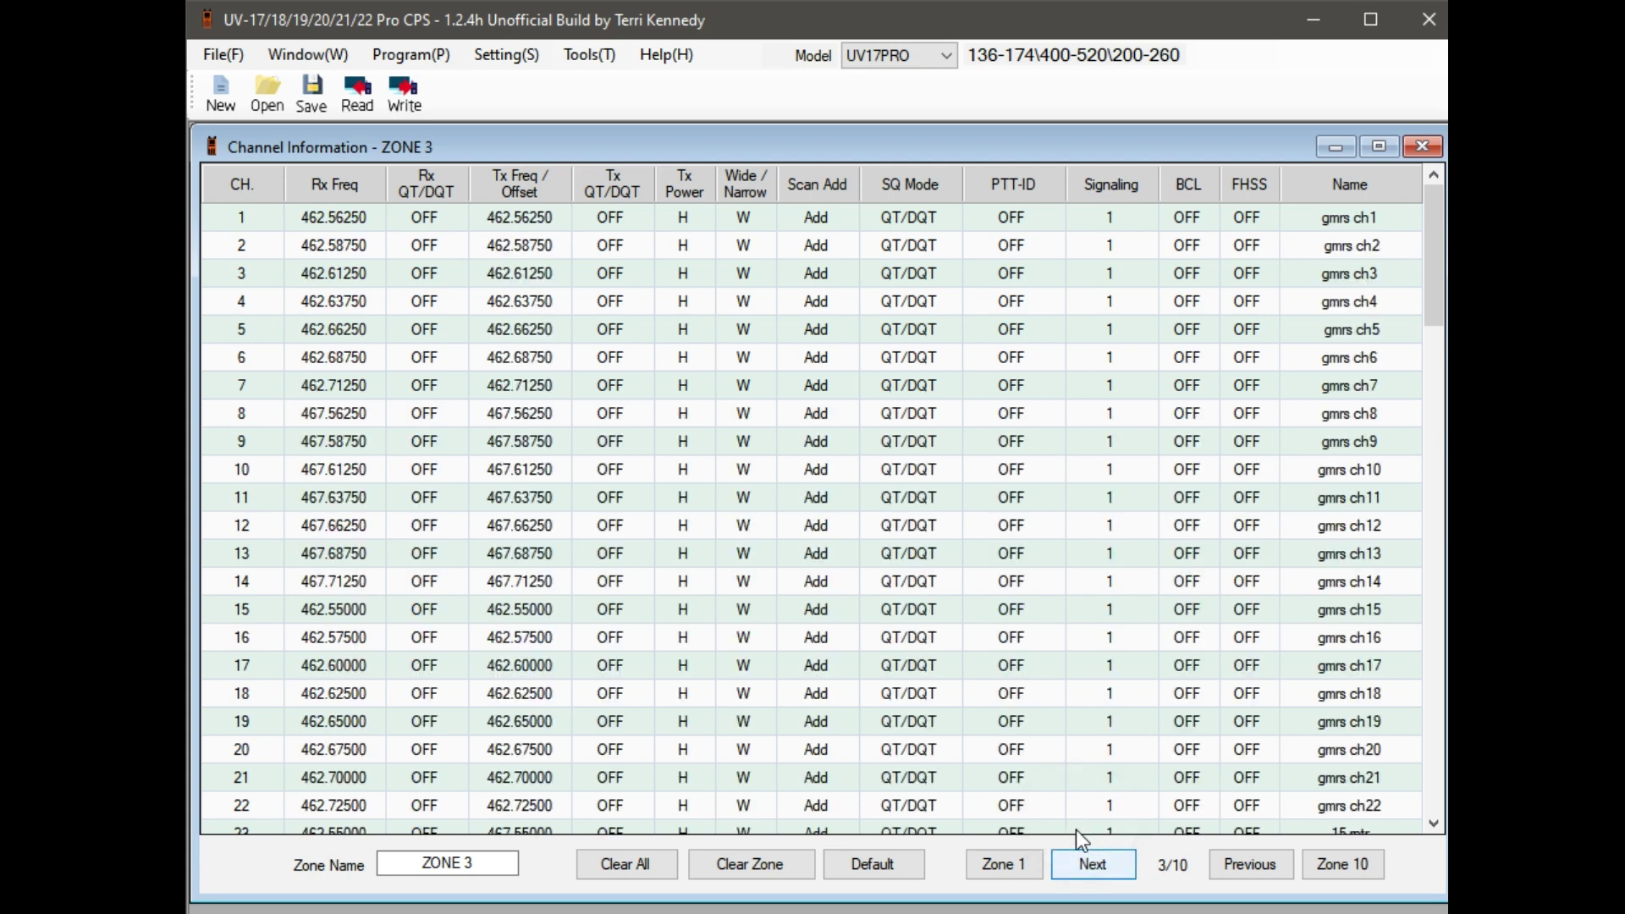
{"action": "left_click", "coordinate": [1078, 829]}
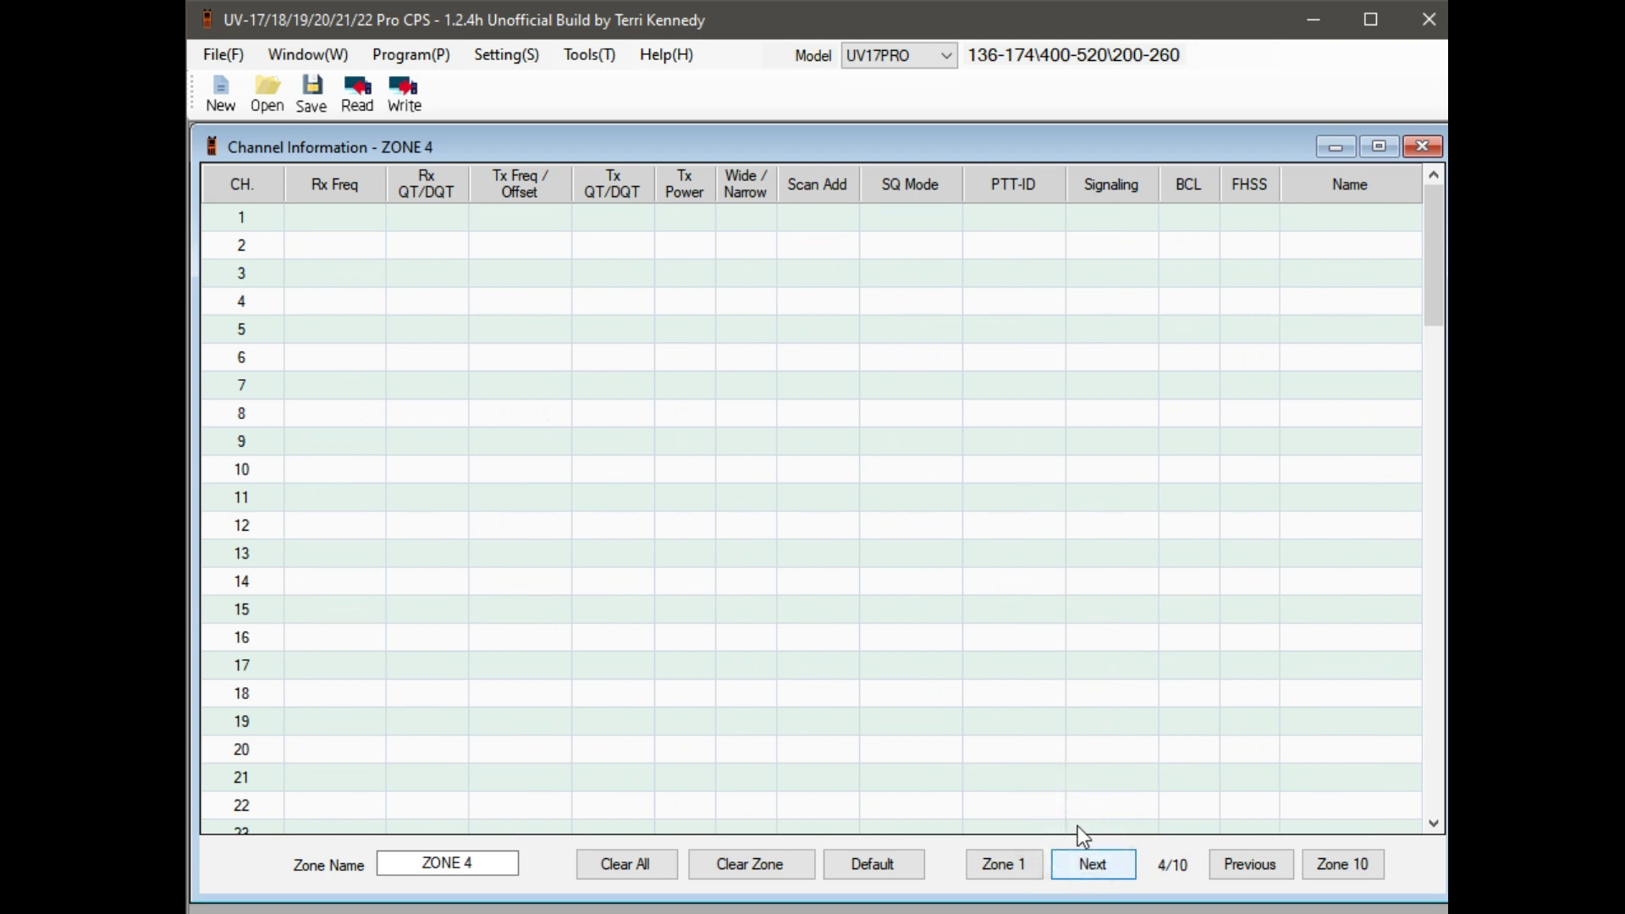
{"action": "left_click", "coordinate": [1078, 828]}
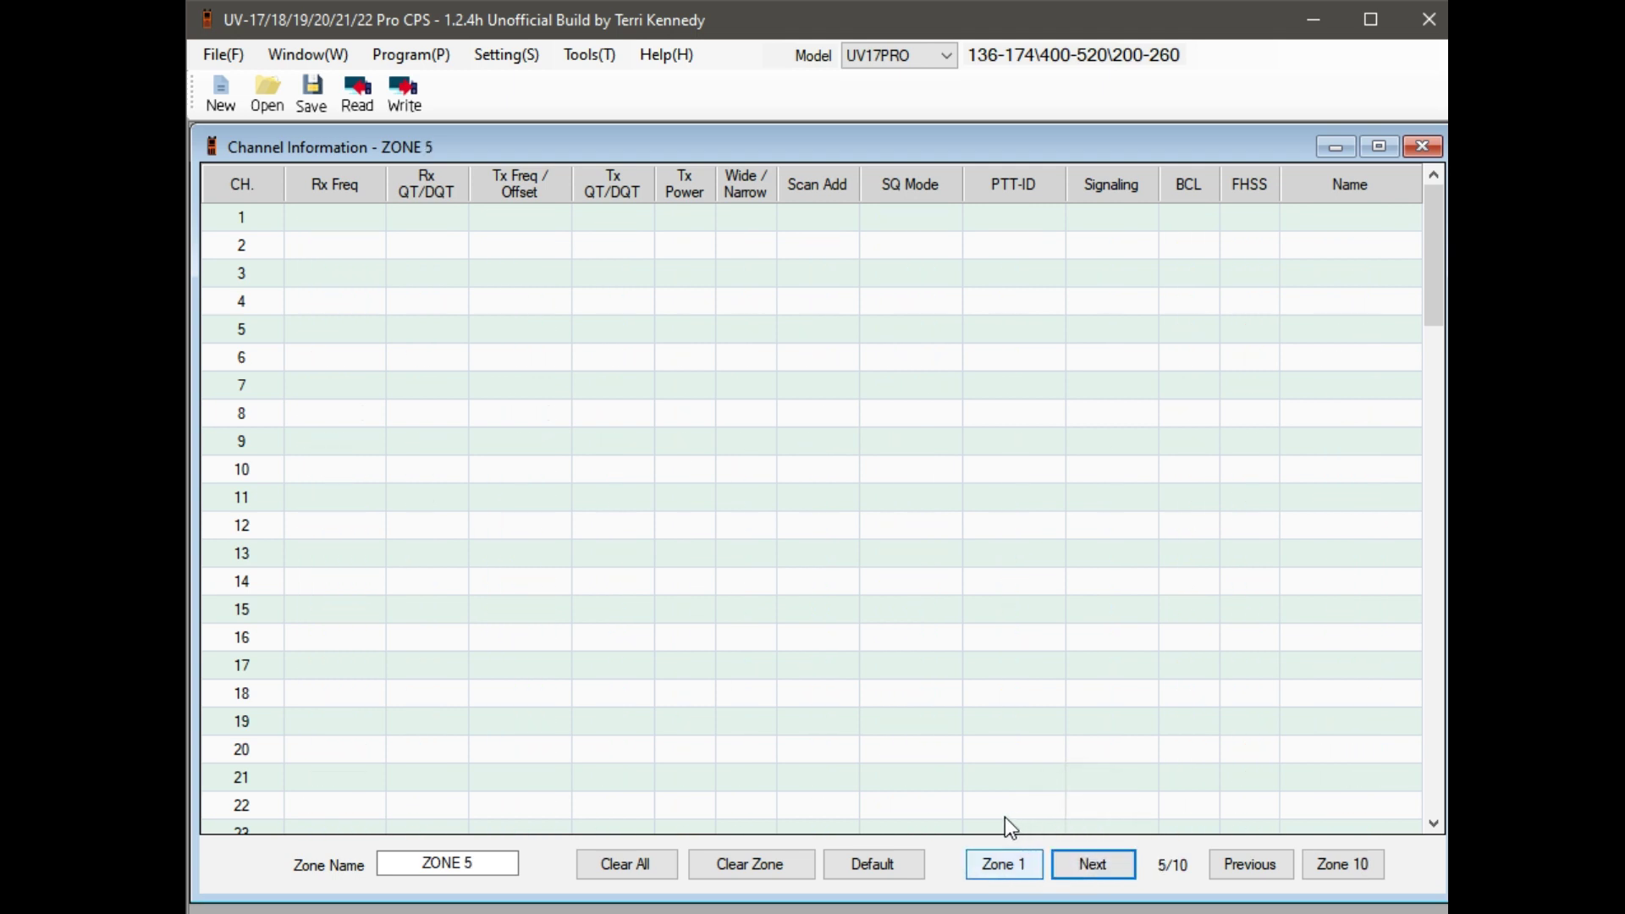
{"action": "left_click", "coordinate": [1002, 839]}
{"action": "left_click", "coordinate": [1081, 824]}
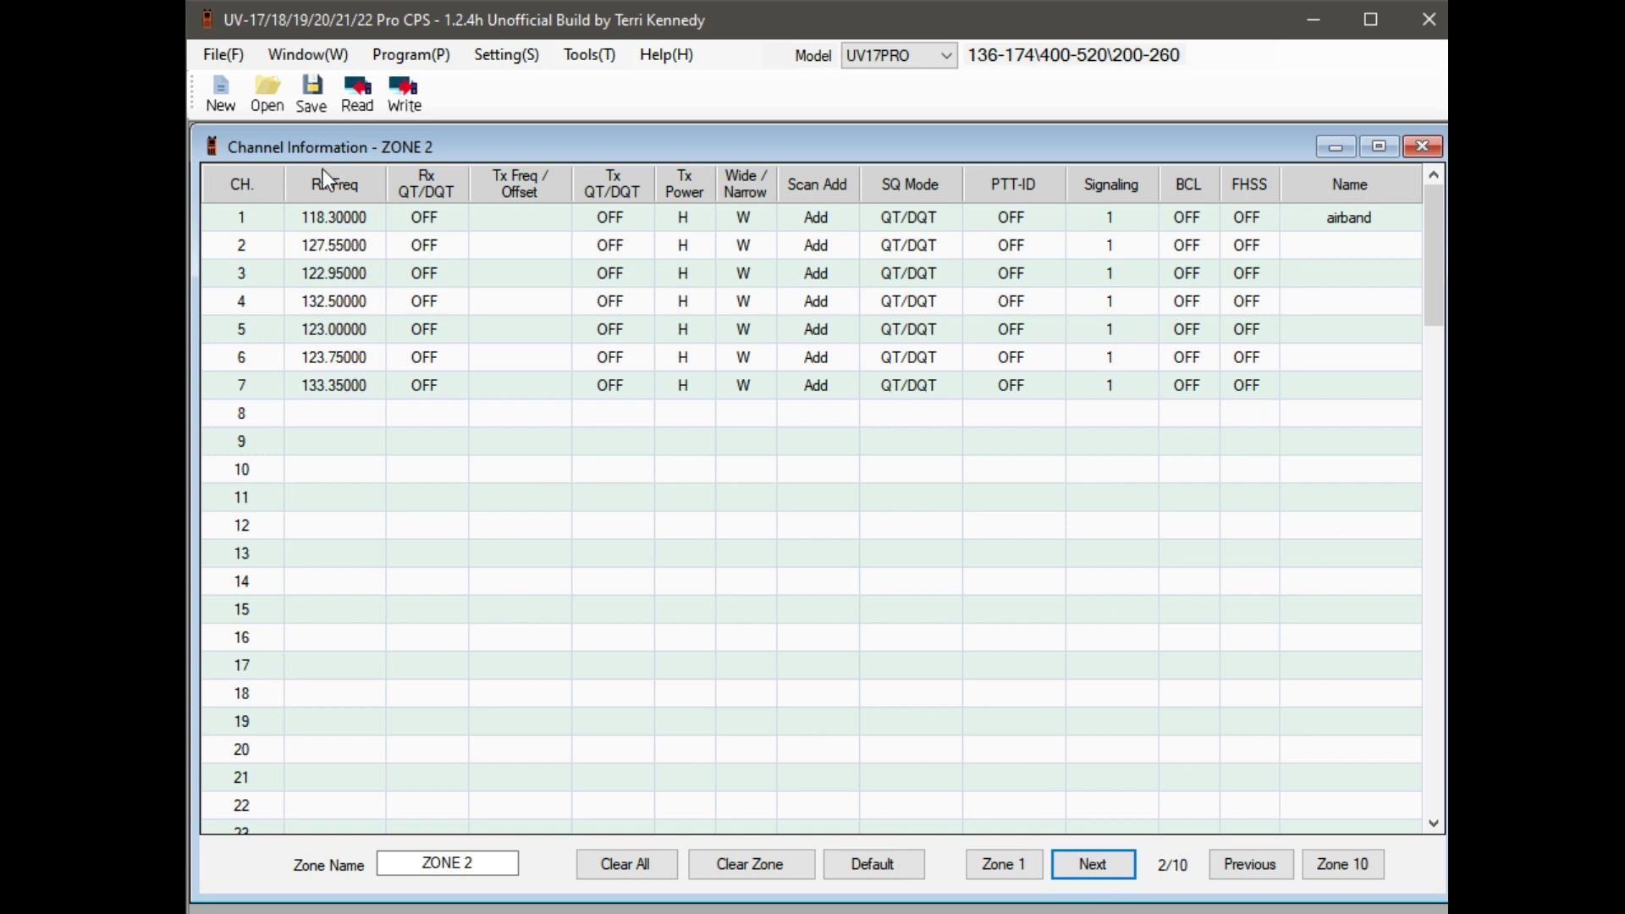
{"action": "left_click", "coordinate": [1066, 824]}
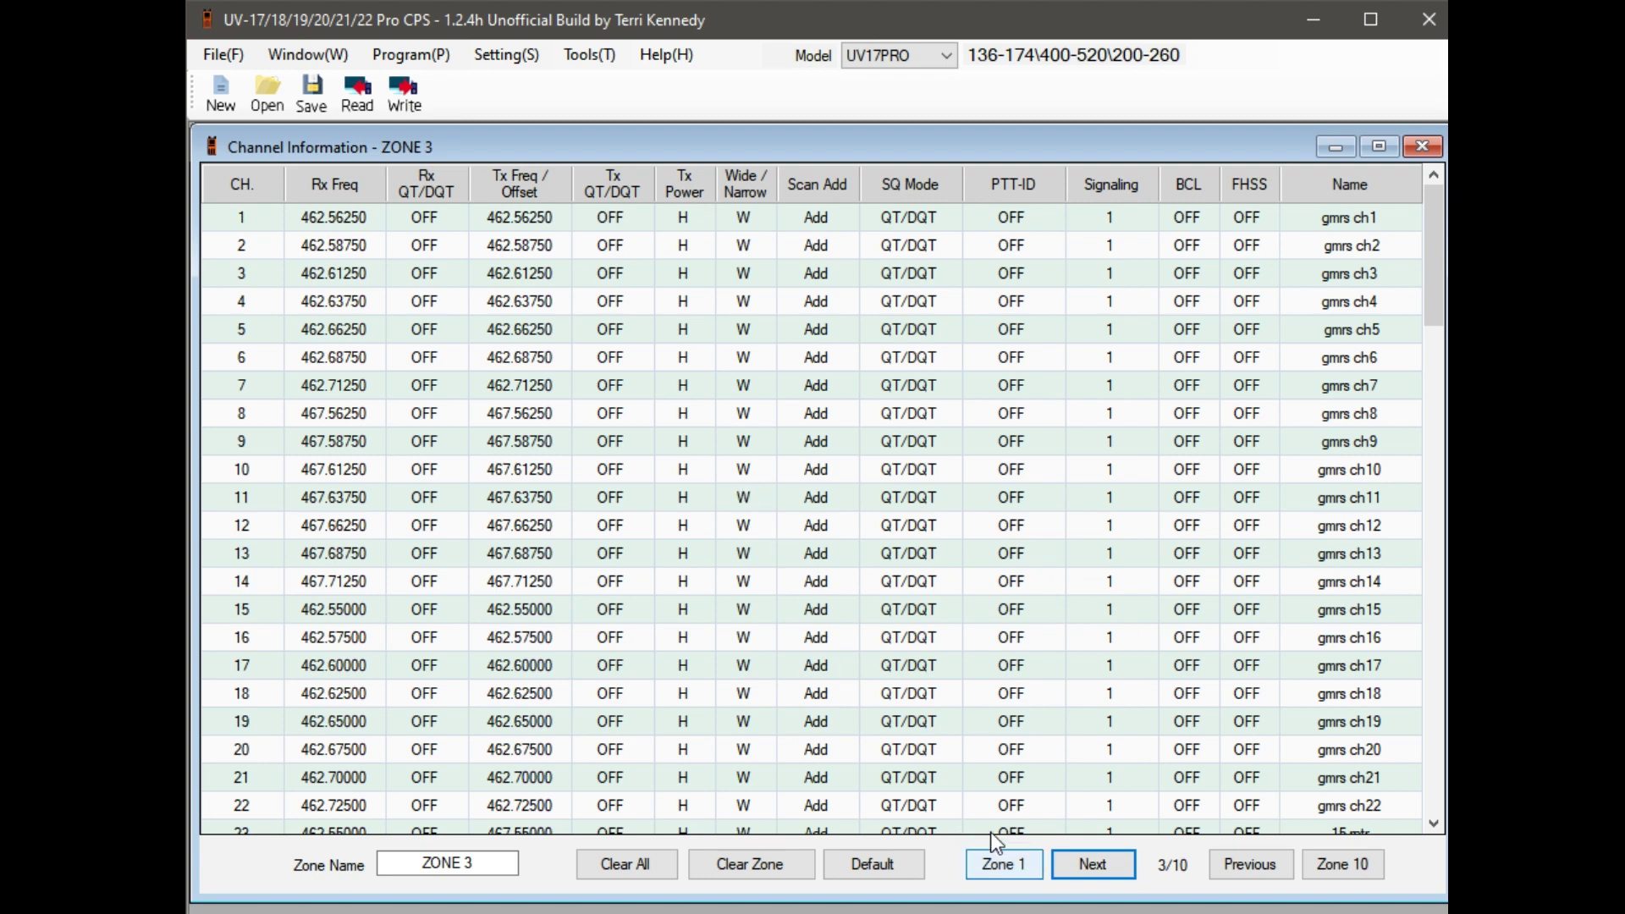
{"action": "left_click", "coordinate": [1067, 826]}
{"action": "left_click", "coordinate": [997, 828]}
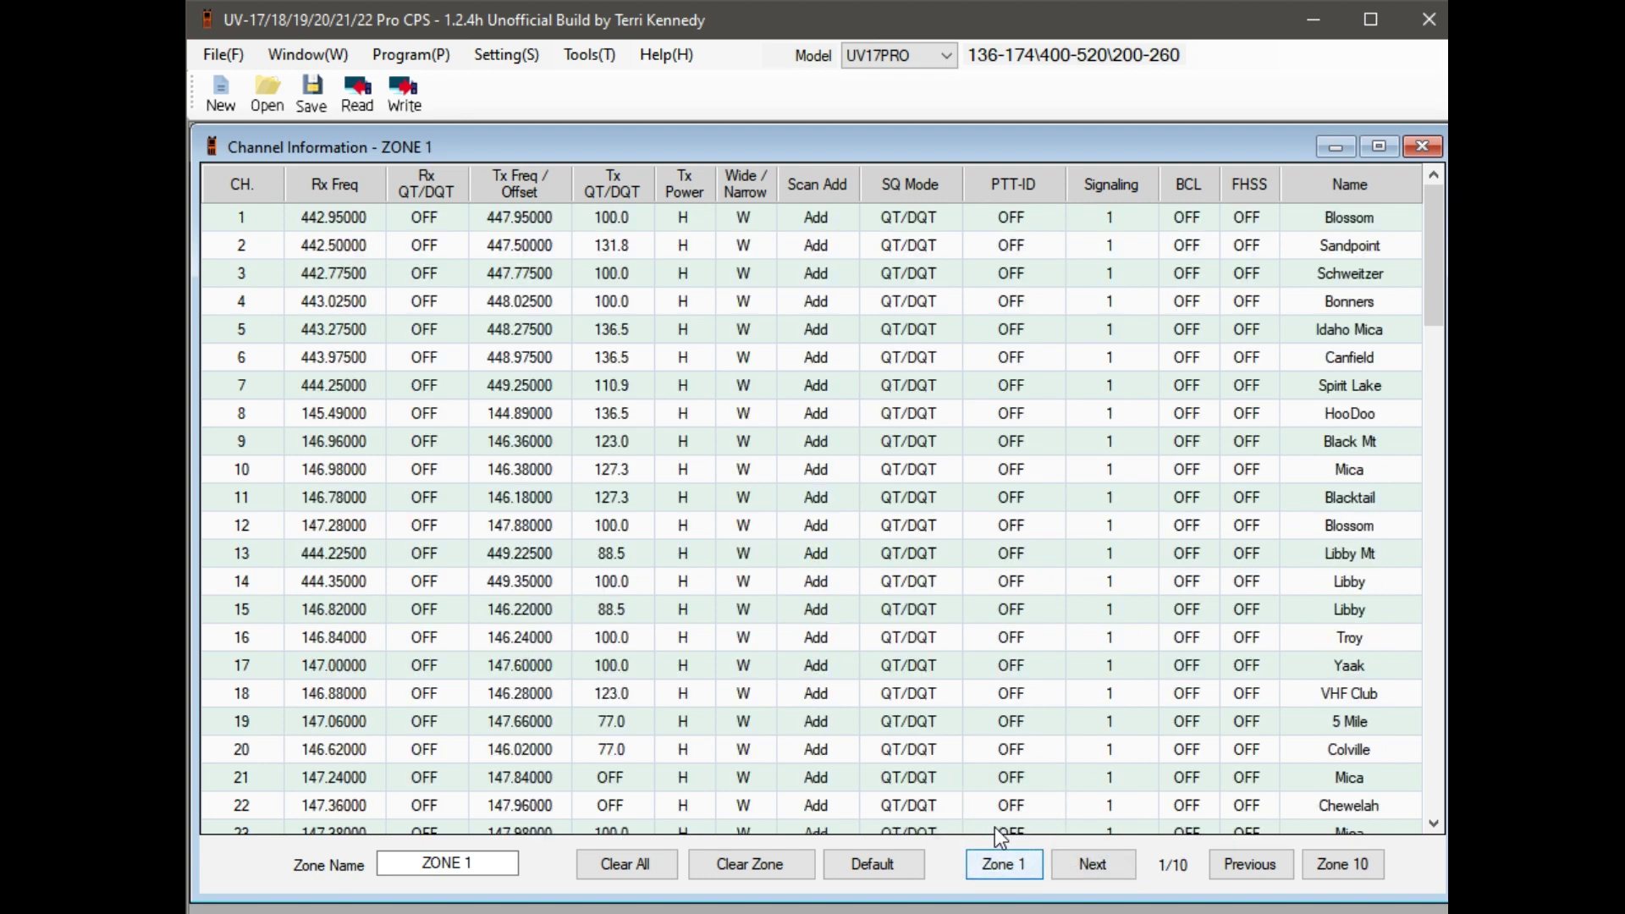